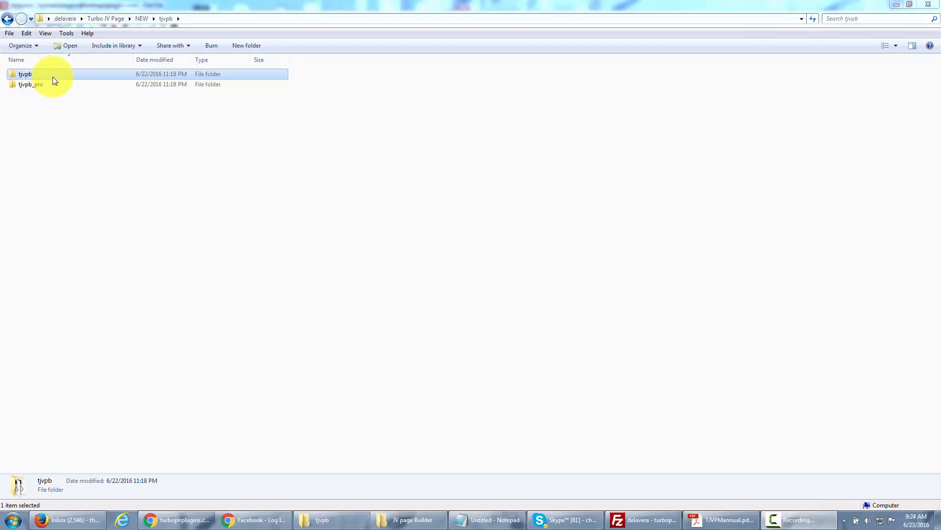
# Step: Open the tjvpb folder in Windows Explorer
pyautogui.doubleClick(52, 77)
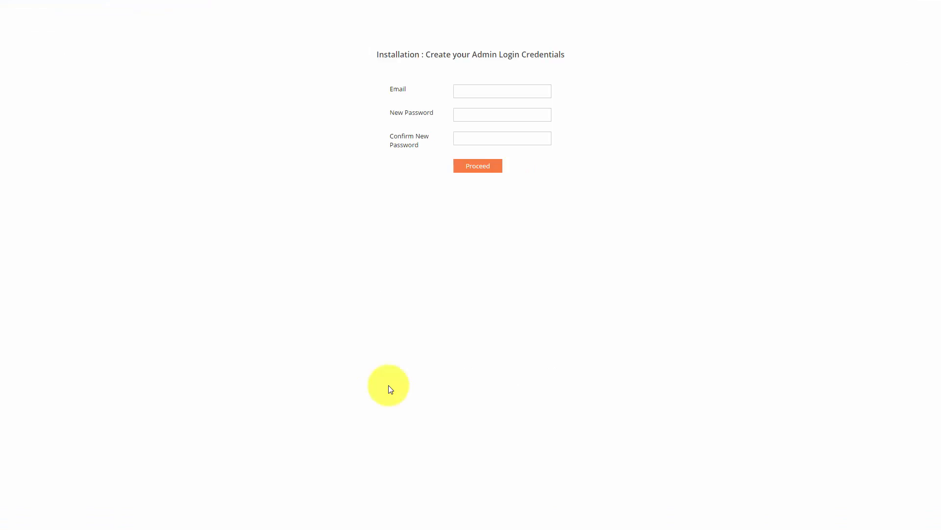
# Step: Create the admin account with an e-mail address and a confirmed new password
pyautogui.click(484, 93)
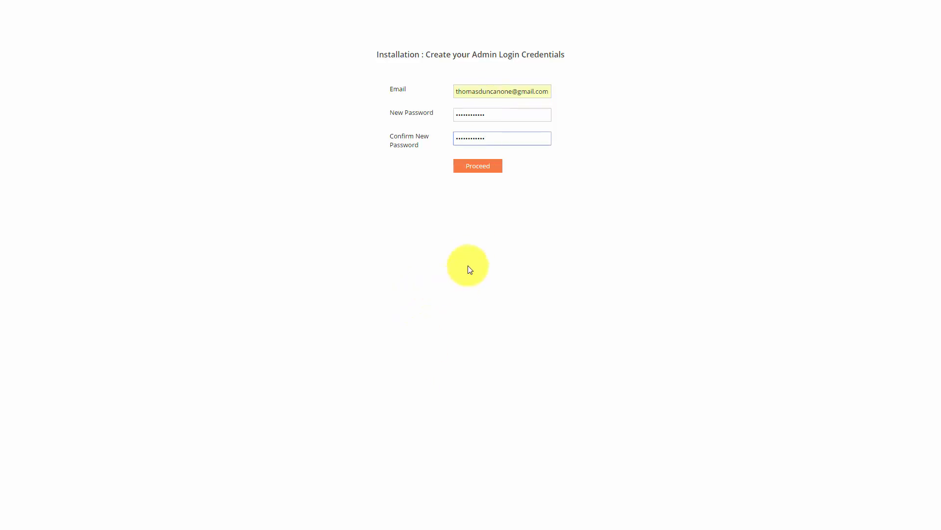
pyautogui.click(474, 171)
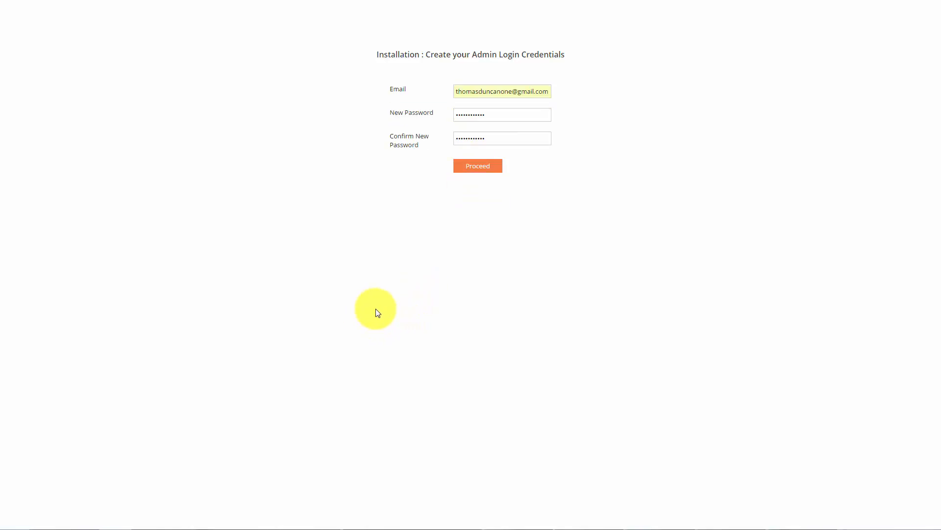
pyautogui.click(545, 146)
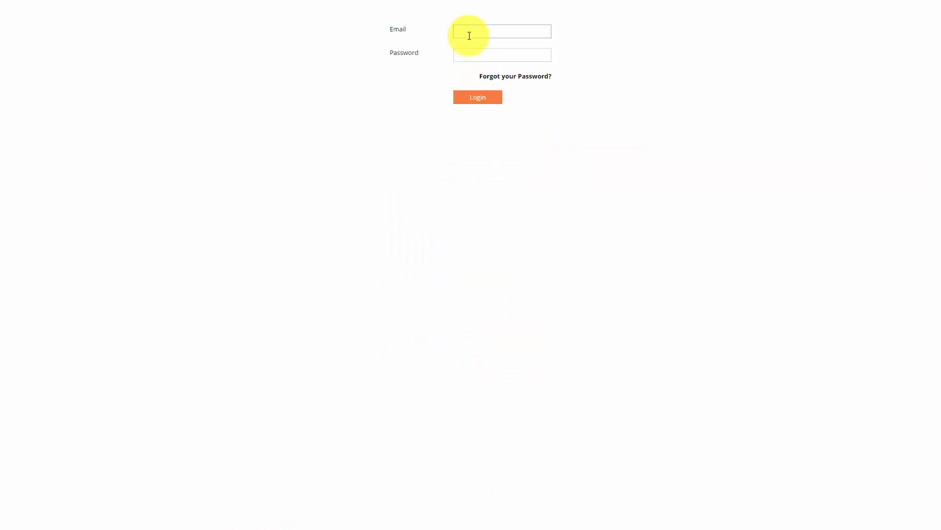
# Step: Log in to the page builder with the new admin e-mail and password
pyautogui.click(469, 36)
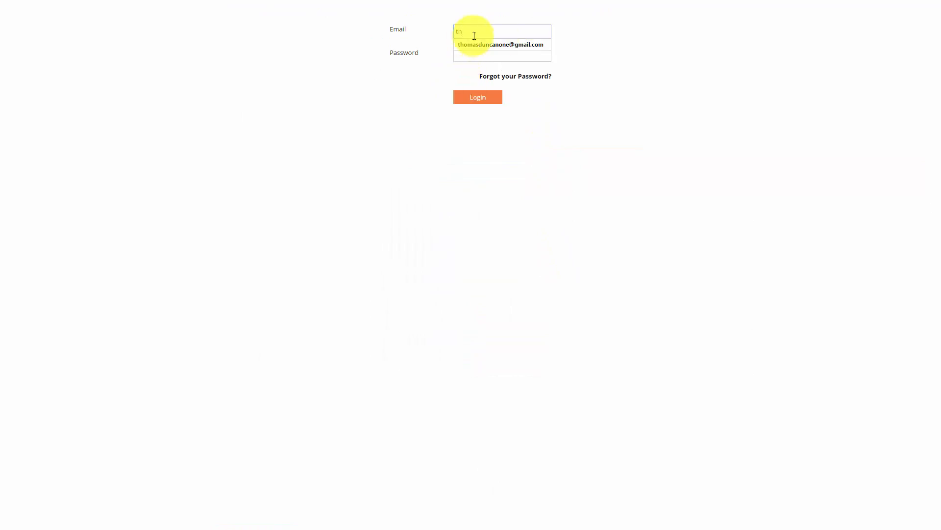
pyautogui.click(495, 42)
pyautogui.click(478, 50)
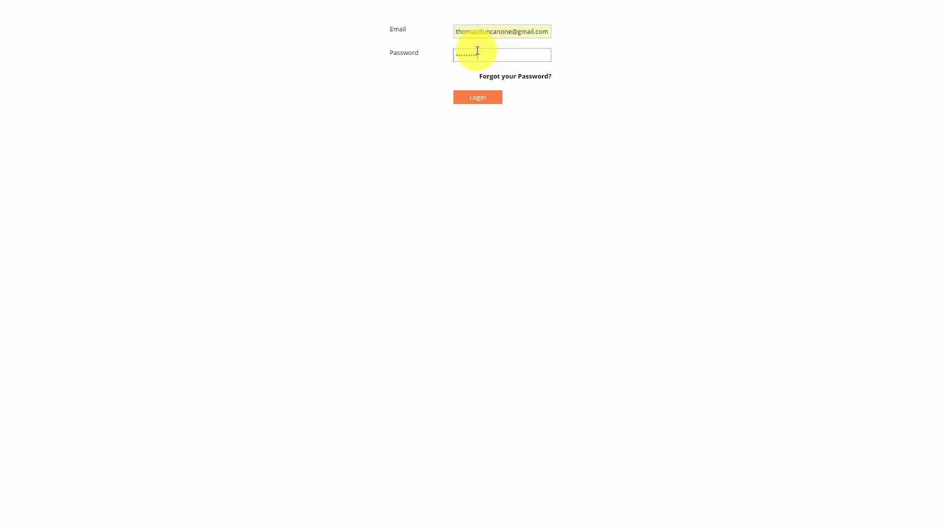
pyautogui.click(478, 97)
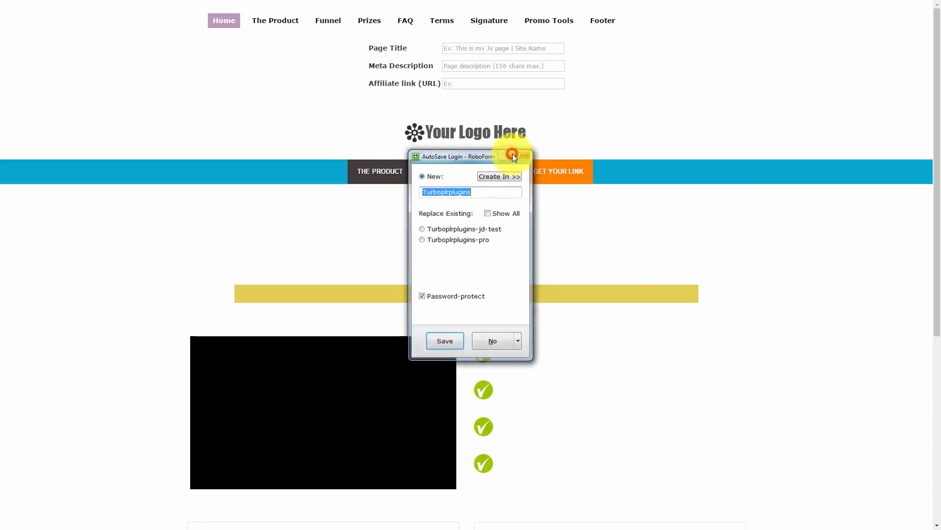
# Step: Dismiss the password-saving prompt and save the entered page title and meta description
pyautogui.click(515, 154)
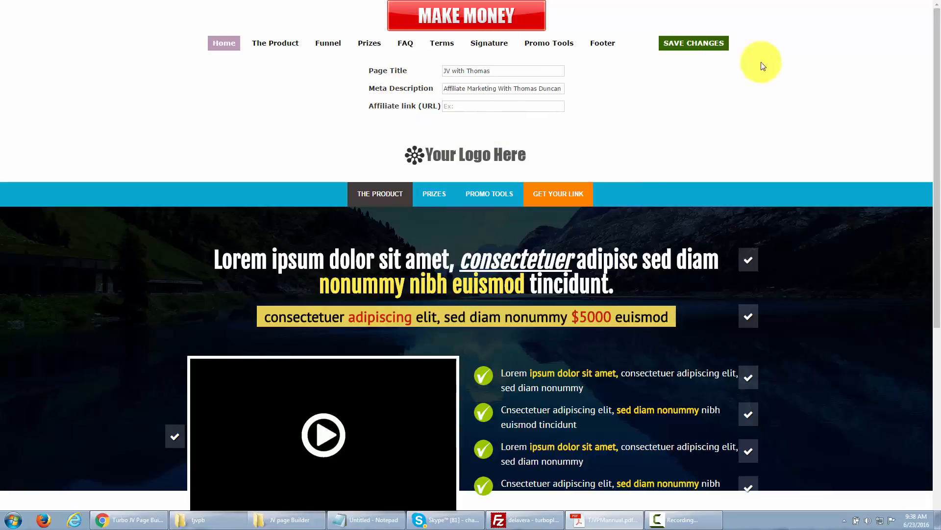
pyautogui.click(680, 48)
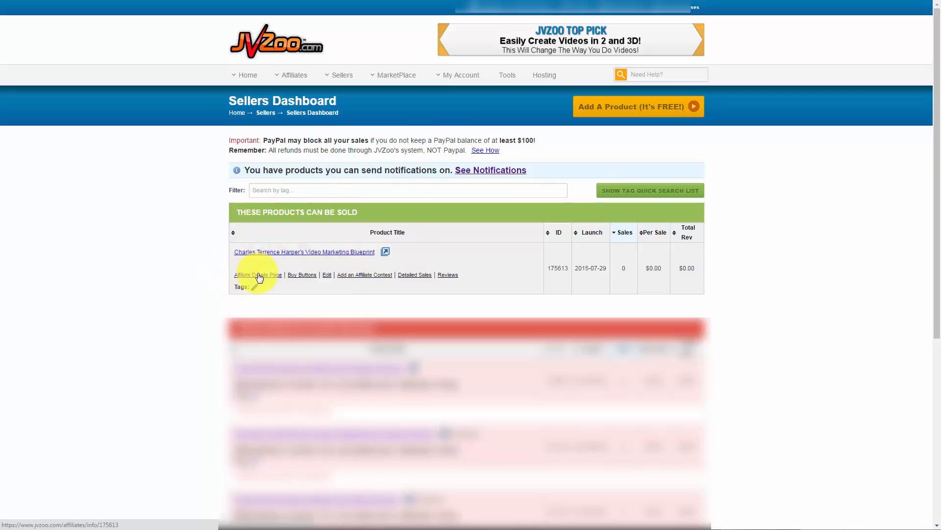
# Step: Copy the Affiliate Details Page link address for product 175613
pyautogui.rightClick(260, 278)
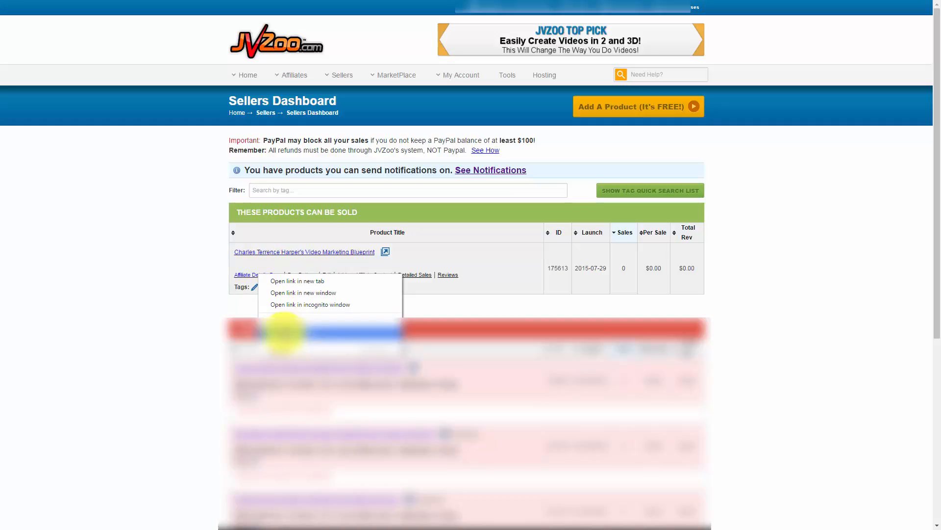
pyautogui.click(284, 332)
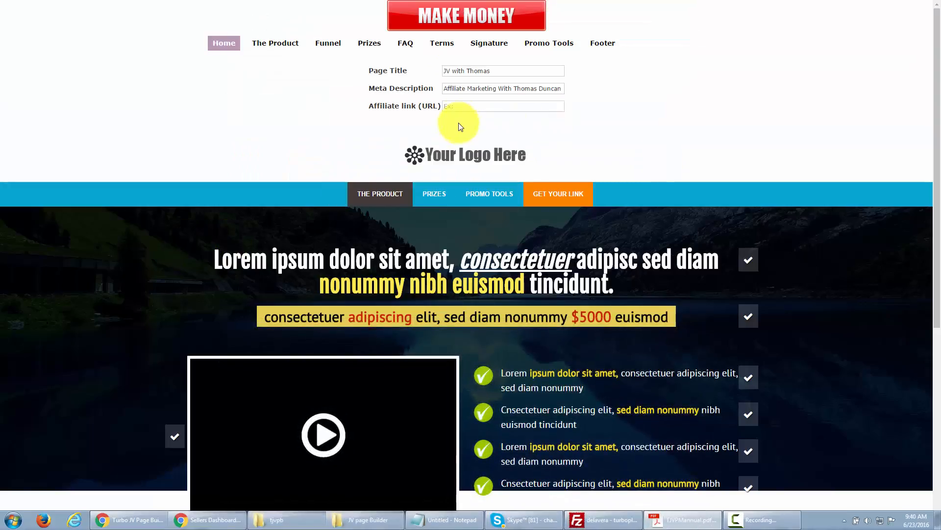
pyautogui.click(457, 106)
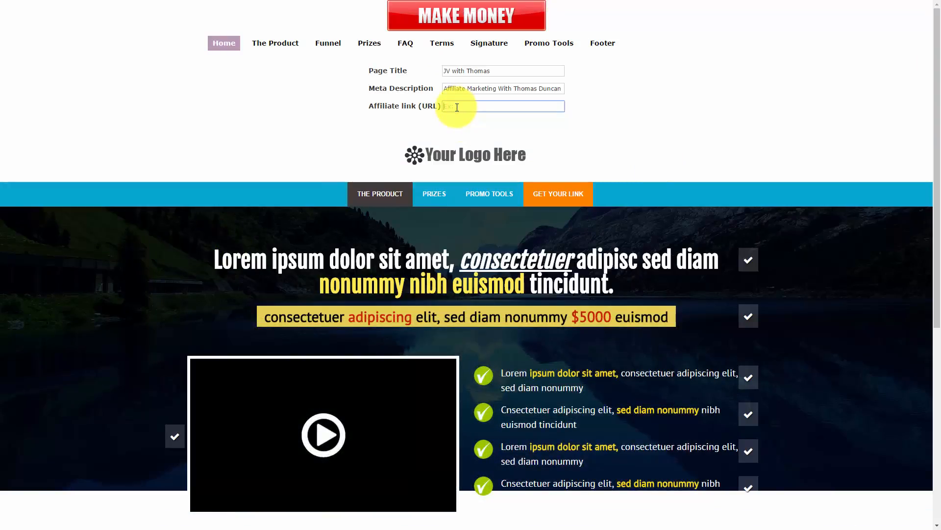
pyautogui.write('http://www.jvzoo.com/affiliates/info/175613')
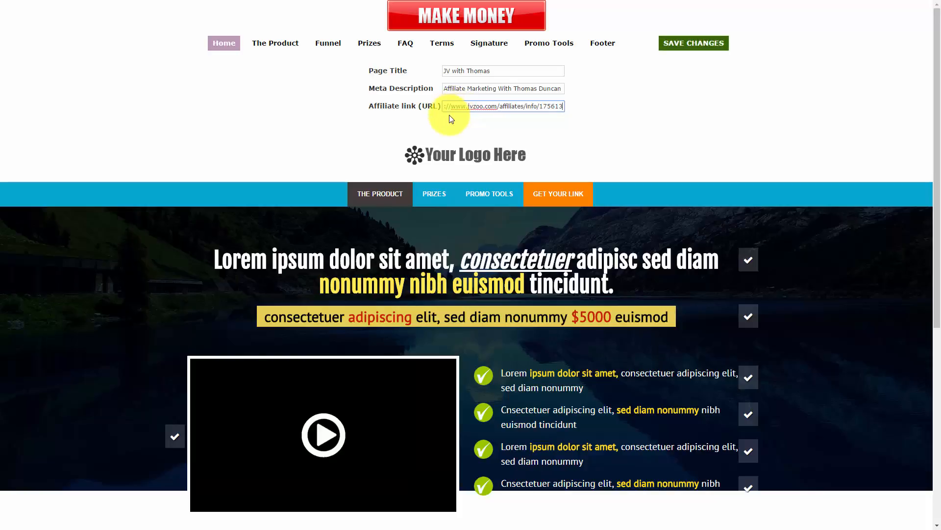
pyautogui.click(688, 49)
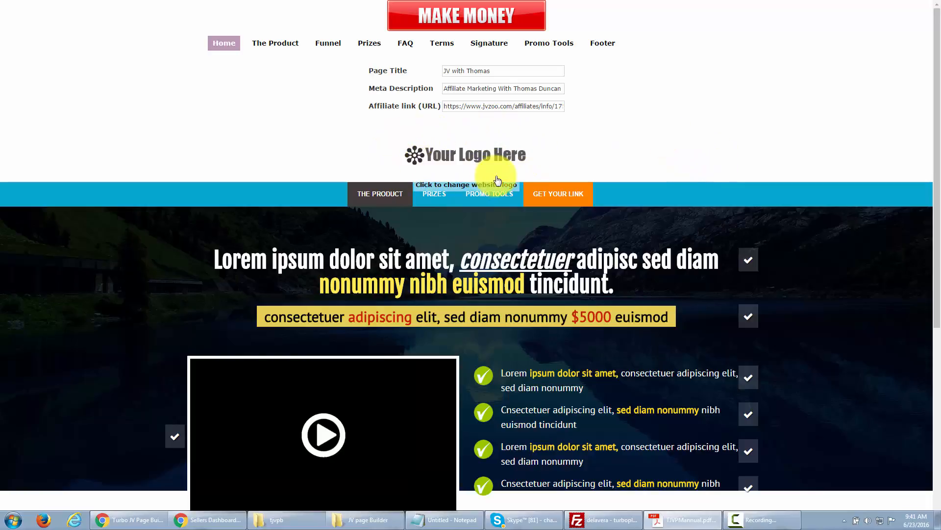
# Step: Open the logo replacement options, then save the Home page
pyautogui.click(446, 158)
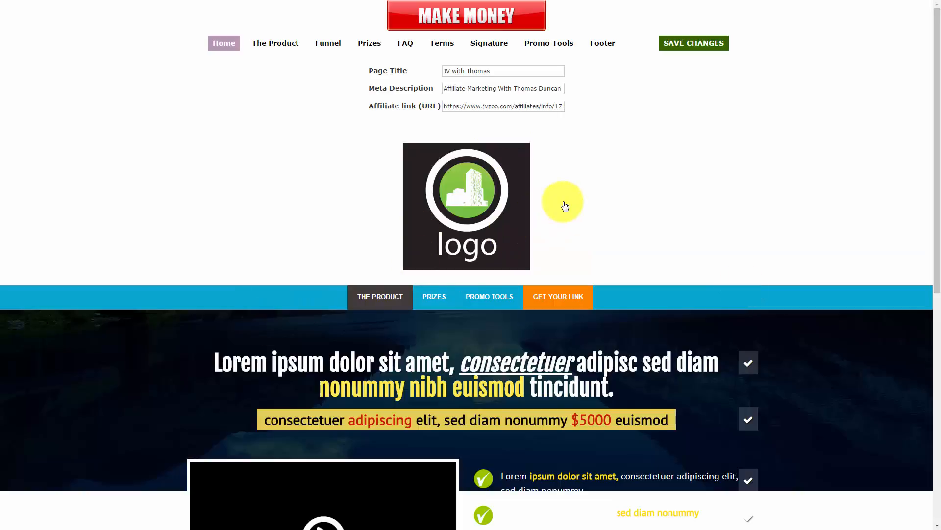
pyautogui.click(676, 46)
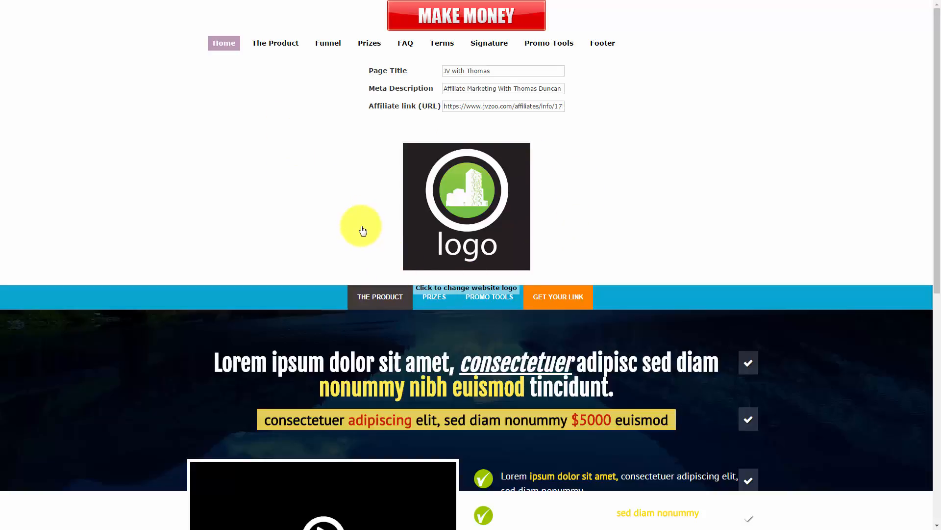
pyautogui.scroll(-3, 363, 231)
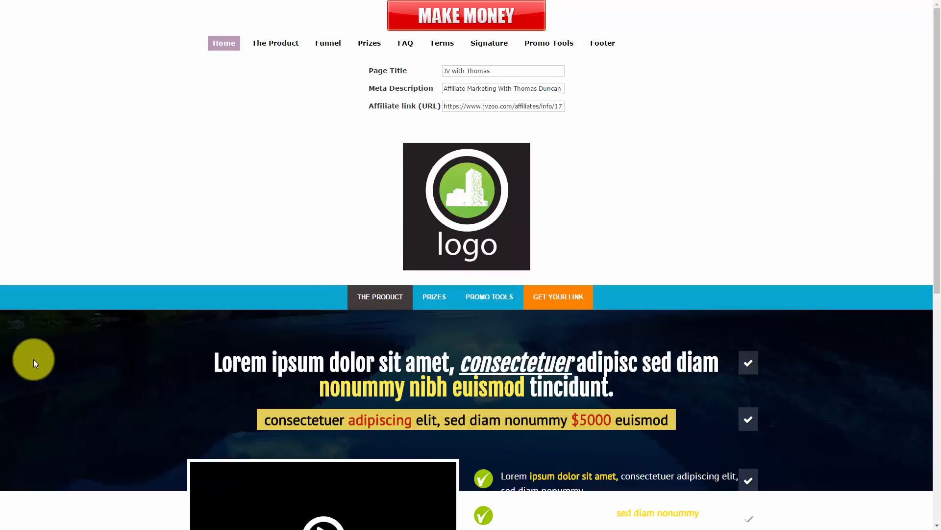
# Step: Retitle the headline 'This is My Killer Headline', rewrite the subheadline, hide the headline, and save
pyautogui.click(376, 368)
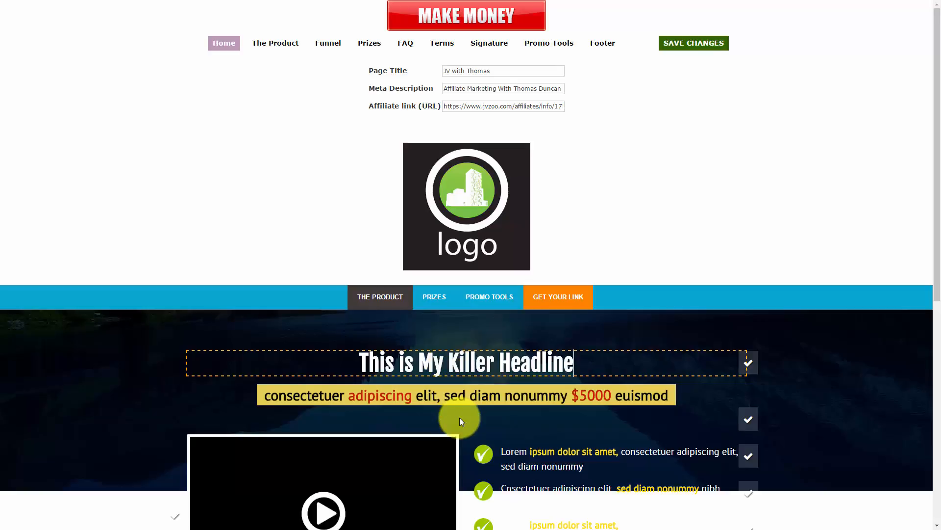
pyautogui.click(477, 401)
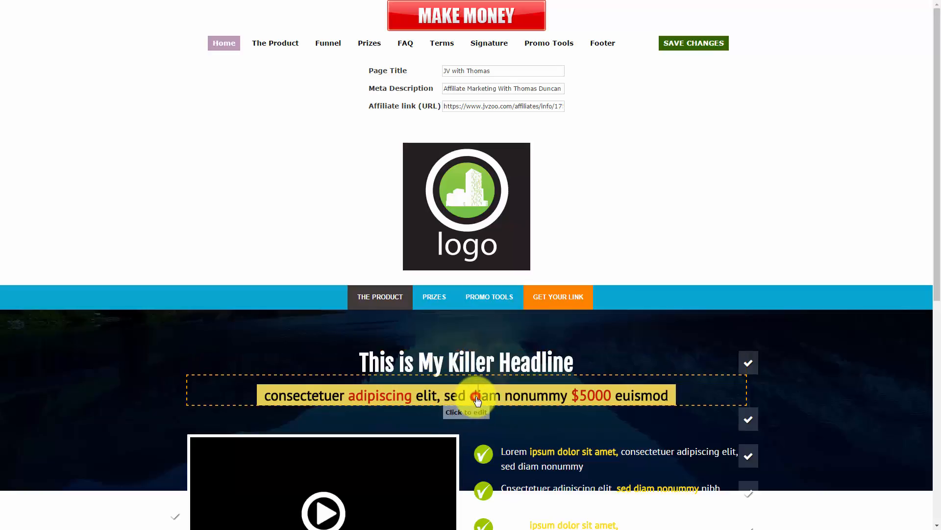
pyautogui.tripleClick(478, 401)
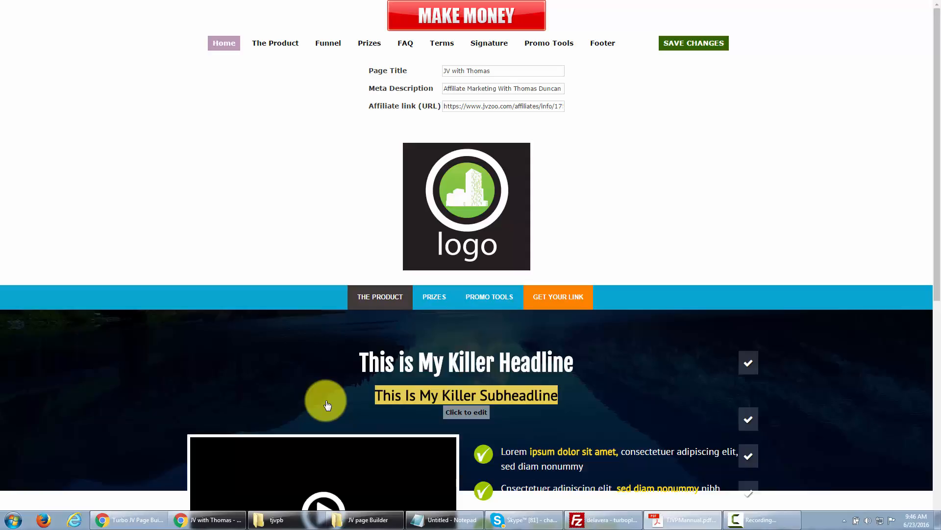
pyautogui.click(748, 364)
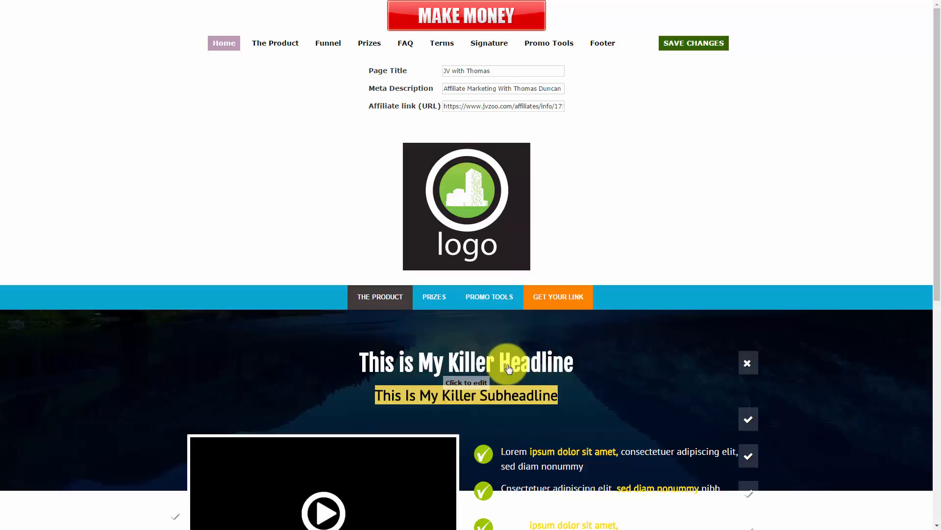
pyautogui.click(688, 46)
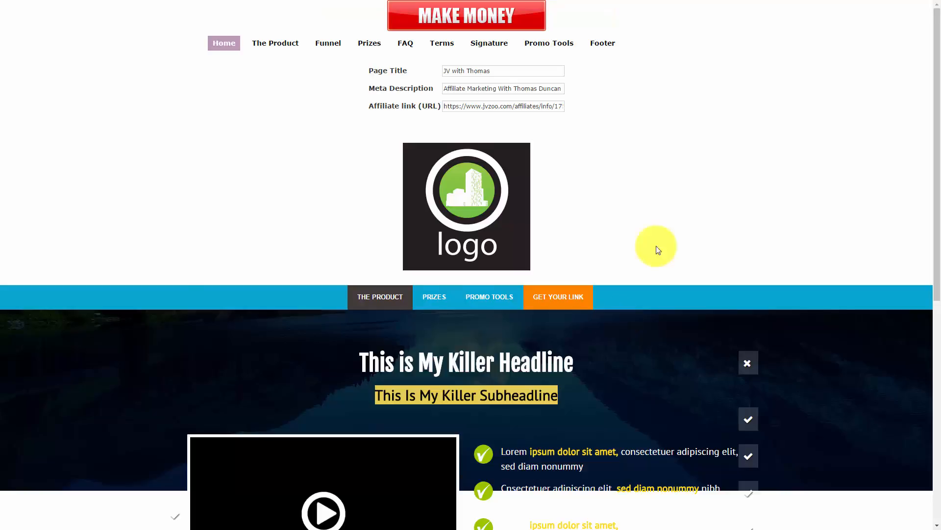
pyautogui.scroll(-3, 657, 248)
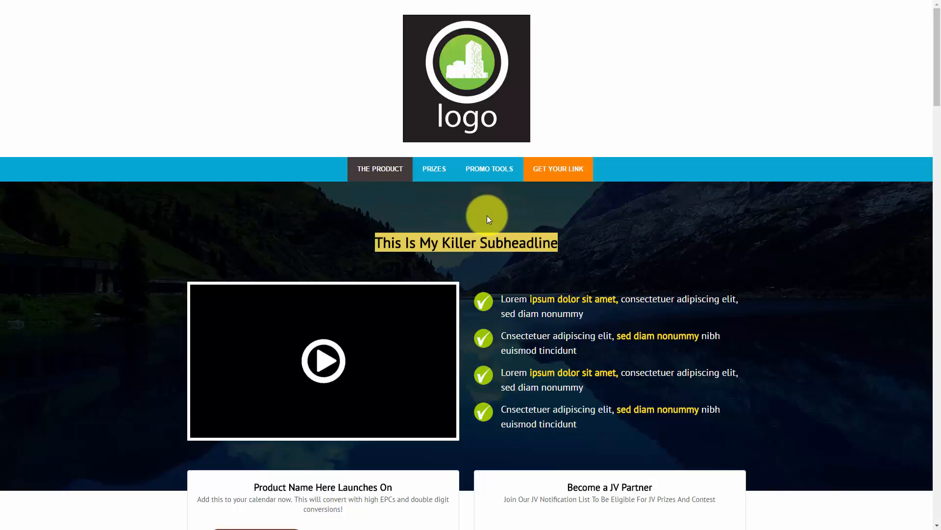
# Step: Rewrite the bullets as Superfantastic Benefit, Supercool Benefit, I Love This, Very cool Benefit, keeping the first visible
pyautogui.scroll(-1, 828, 401)
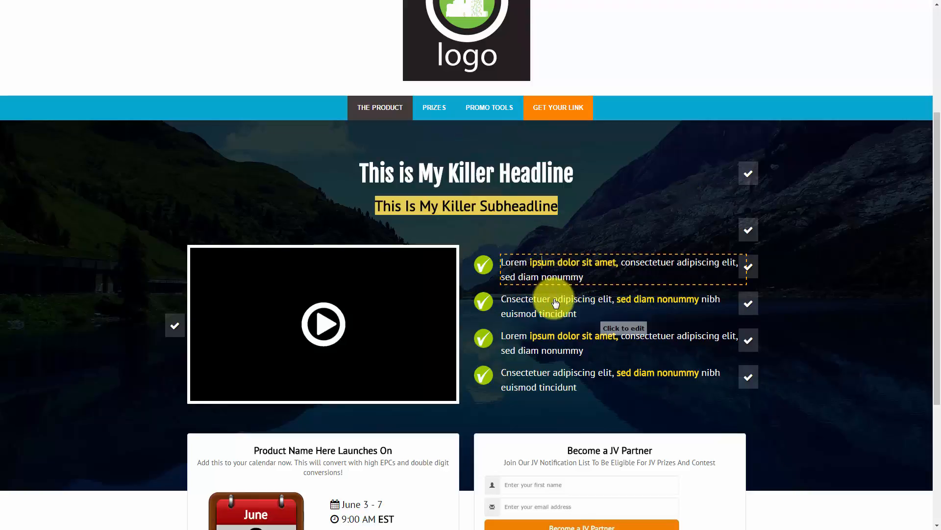
pyautogui.click(748, 269)
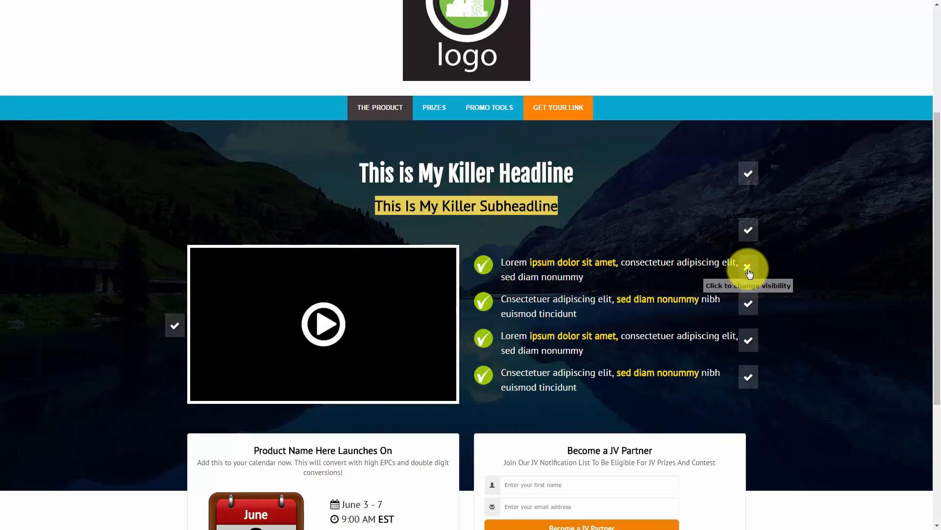
pyautogui.click(748, 269)
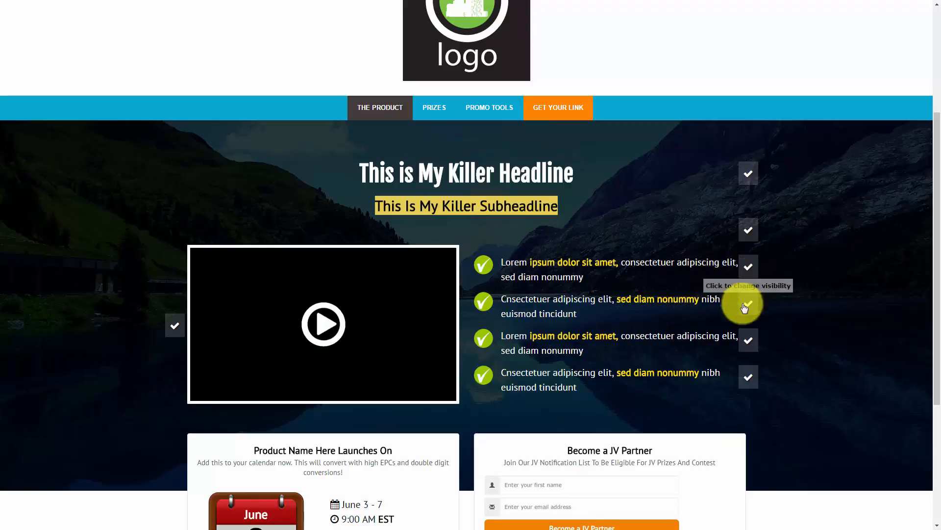
pyautogui.click(748, 268)
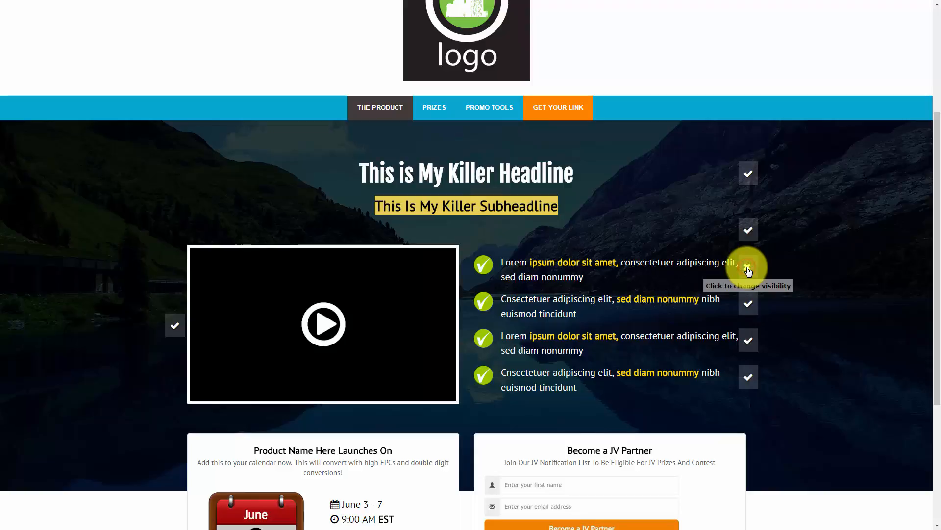
pyautogui.click(748, 269)
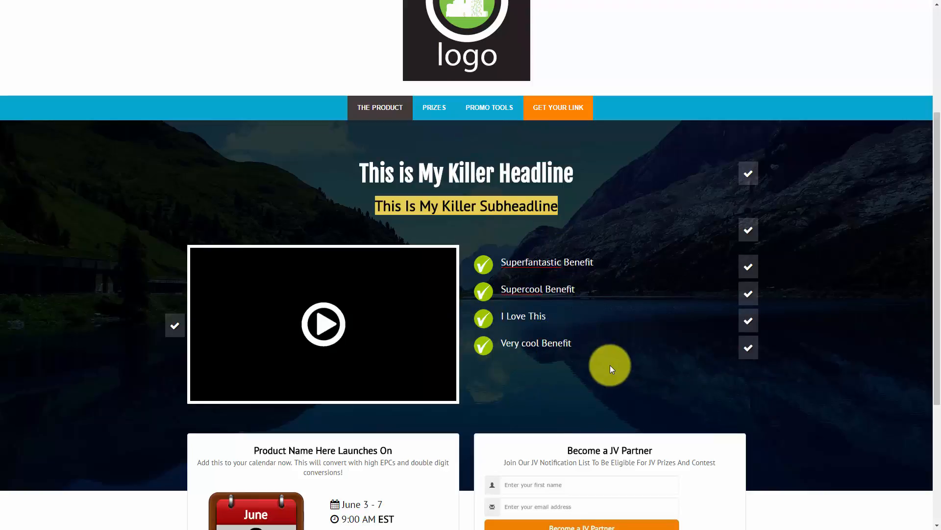
pyautogui.scroll(4, 610, 365)
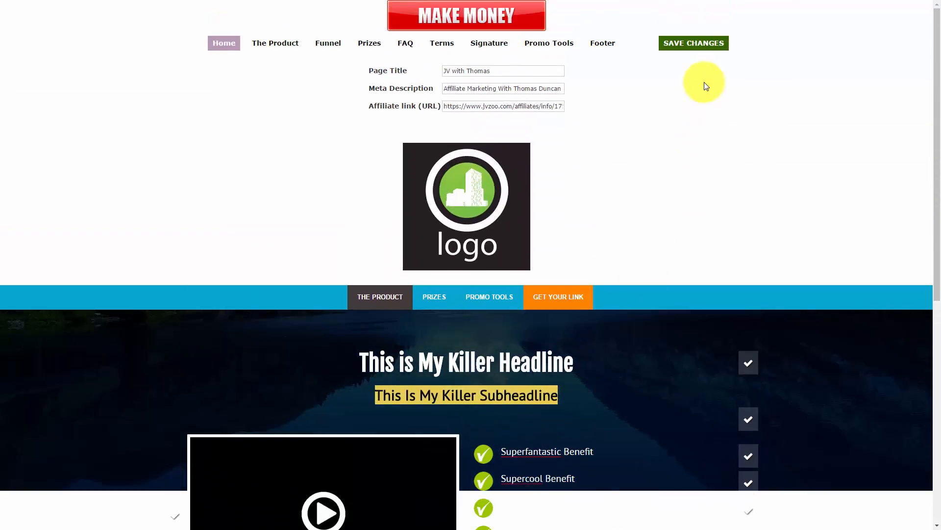
# Step: Save the bullet edits, then hide the video section and save the page
pyautogui.click(701, 46)
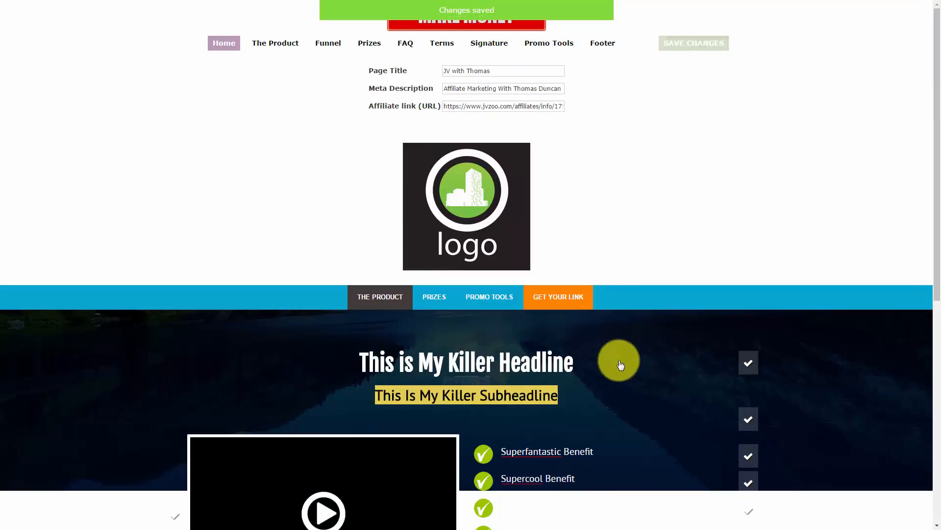
pyautogui.scroll(-3, 621, 365)
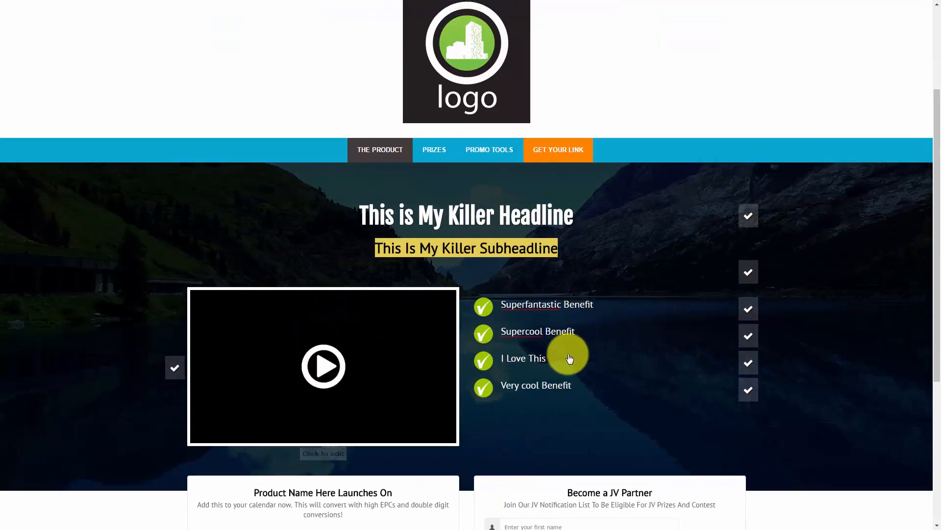
pyautogui.scroll(1, 569, 343)
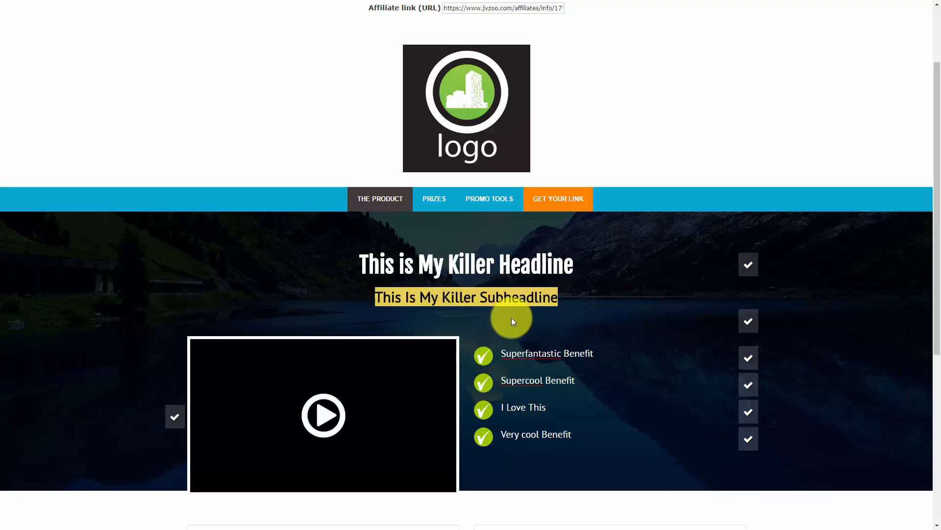
pyautogui.scroll(-2, 511, 317)
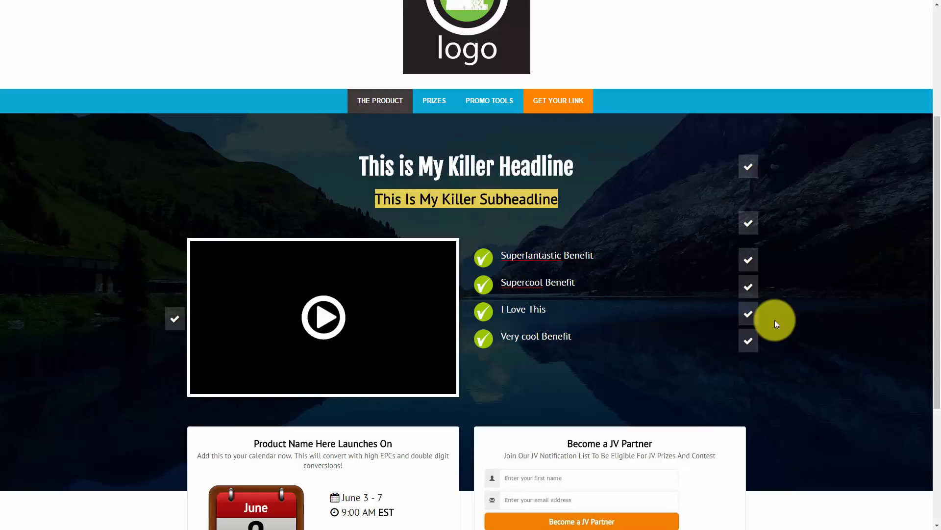
pyautogui.click(175, 321)
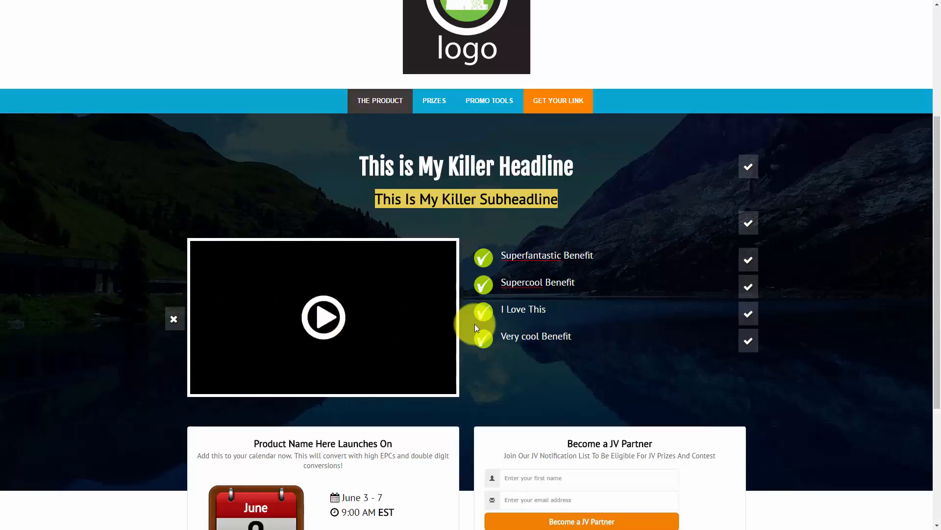
pyautogui.scroll(4, 514, 317)
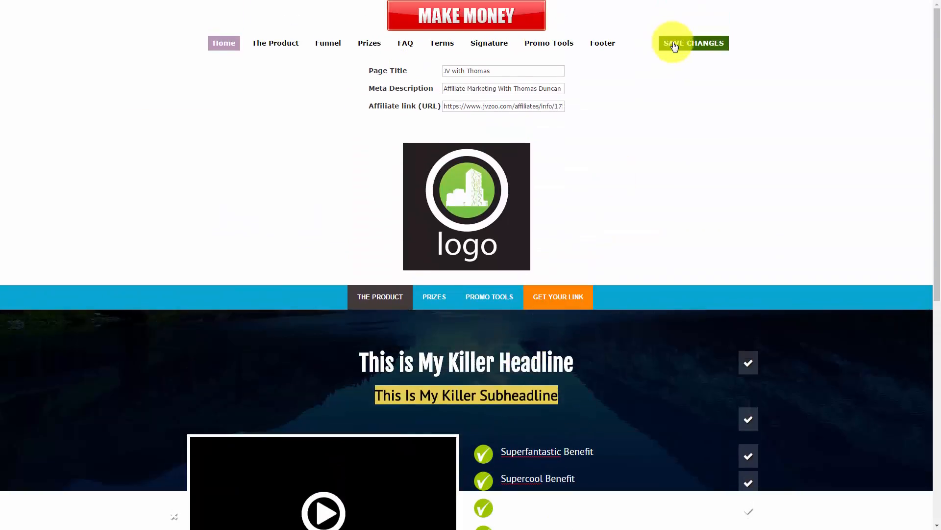
pyautogui.click(674, 44)
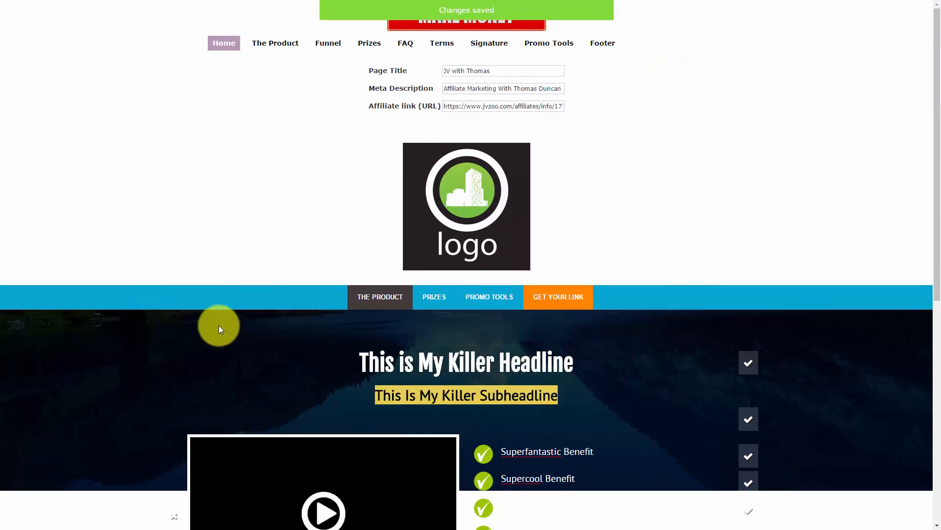
# Step: Switch the video section back to visible
pyautogui.scroll(-3, 219, 325)
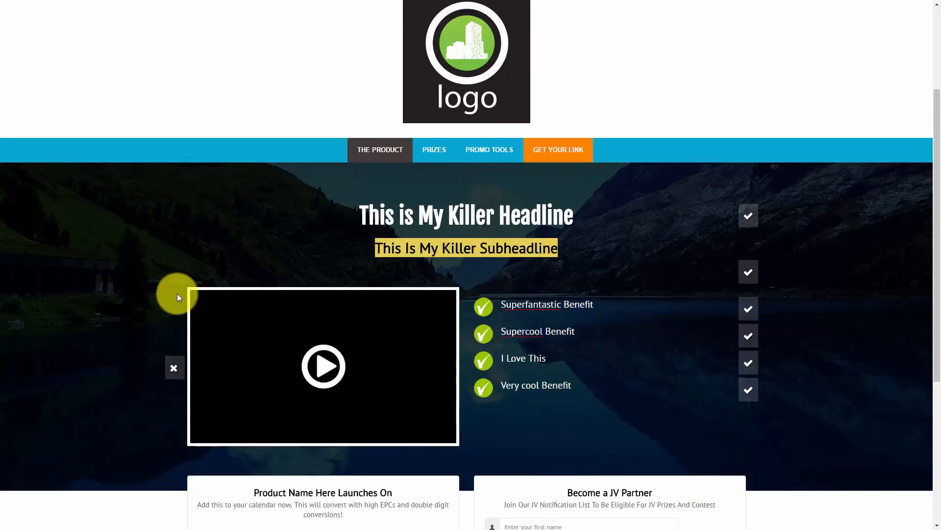
pyautogui.click(173, 369)
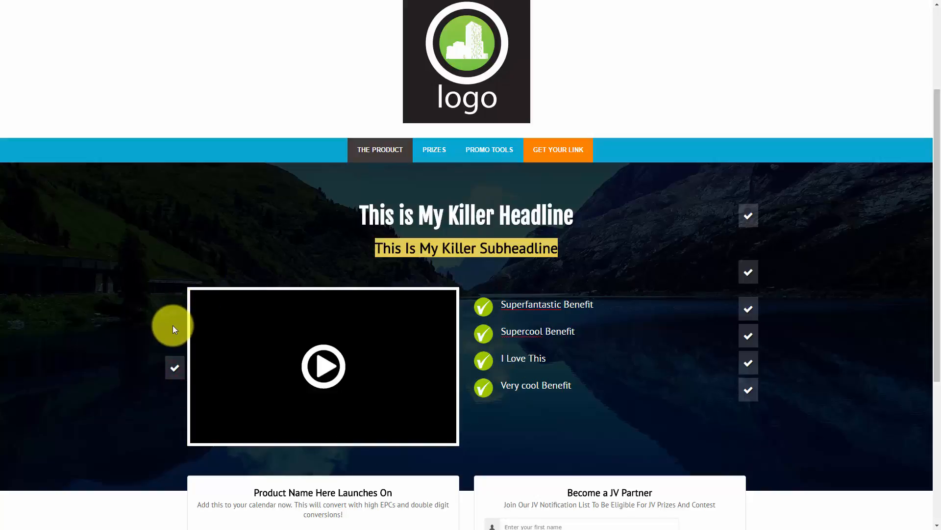
pyautogui.scroll(-3, 172, 326)
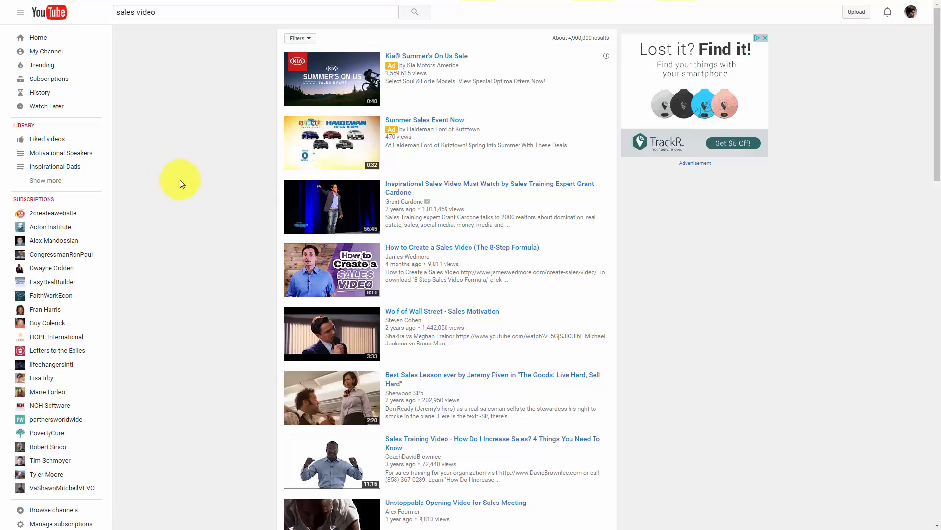
# Step: Open the How to Create a Sales Video (The 8-Step Formula) result and pause it
pyautogui.click(414, 248)
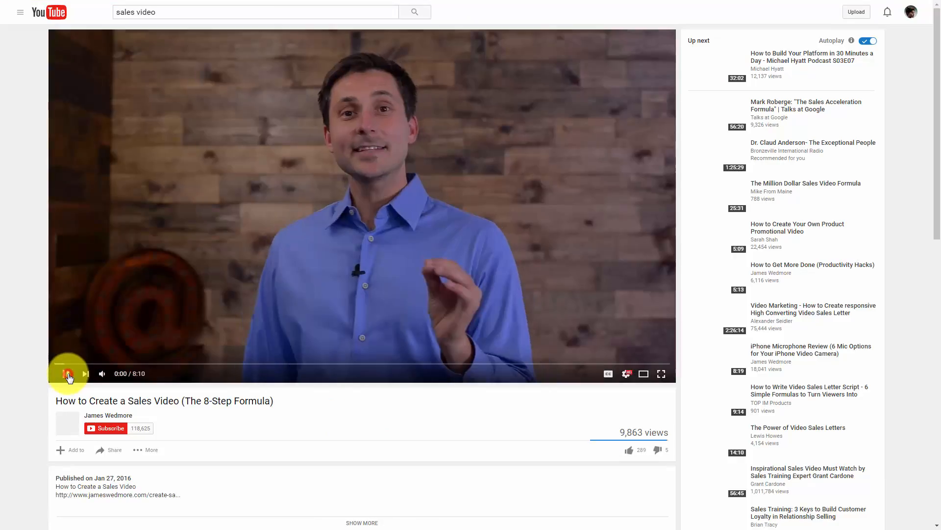
pyautogui.click(67, 373)
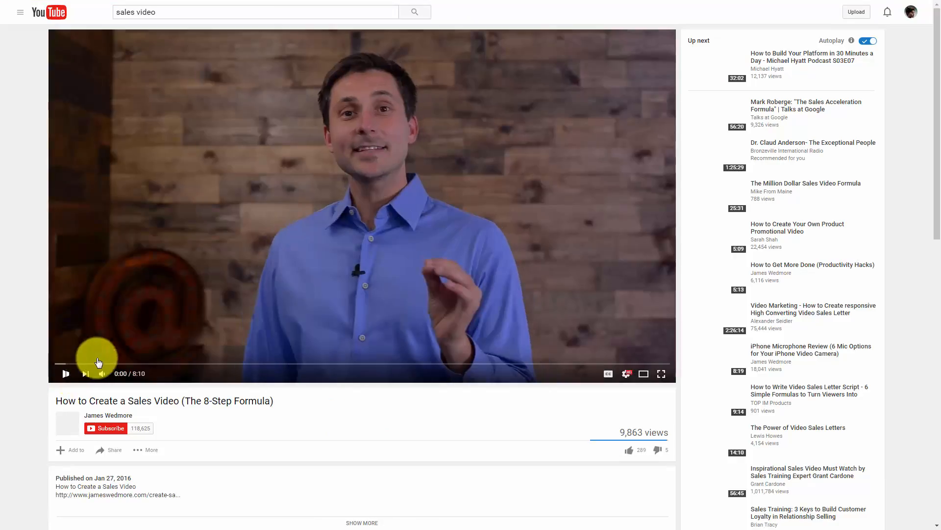
pyautogui.scroll(-3, 122, 370)
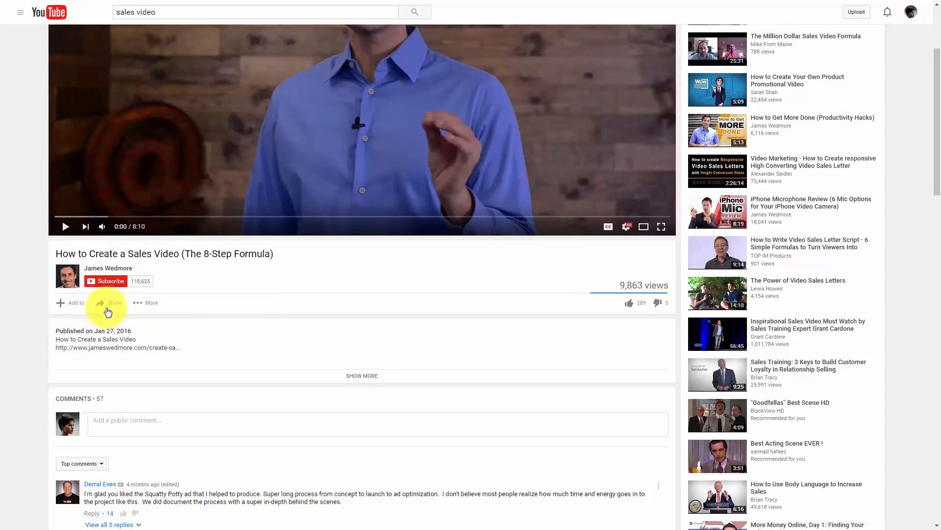
# Step: Copy the video's embed code from the Share options' Embed tab
pyautogui.click(115, 305)
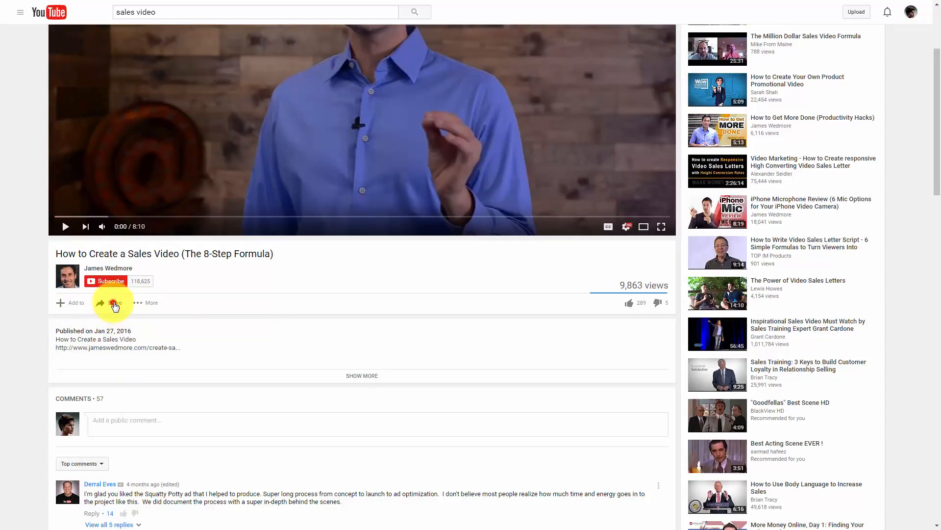
pyautogui.scroll(-1, 113, 309)
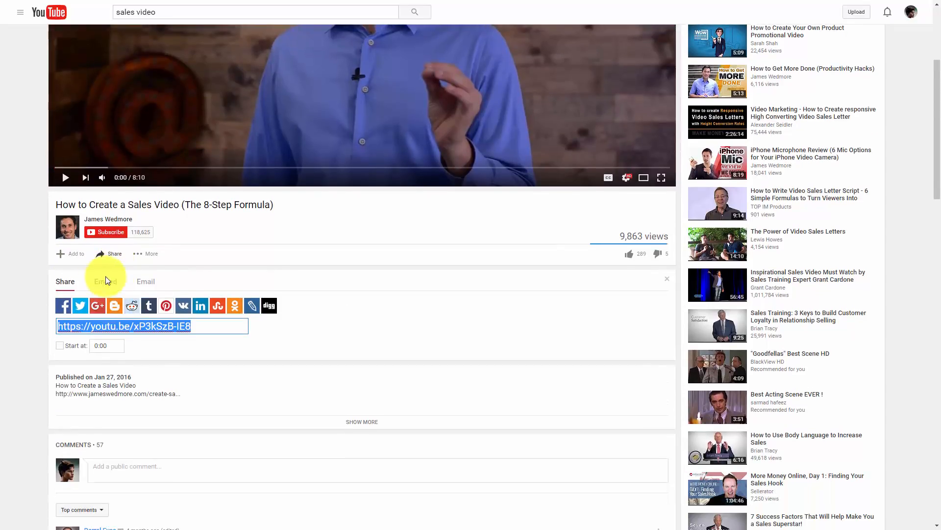
pyautogui.click(116, 284)
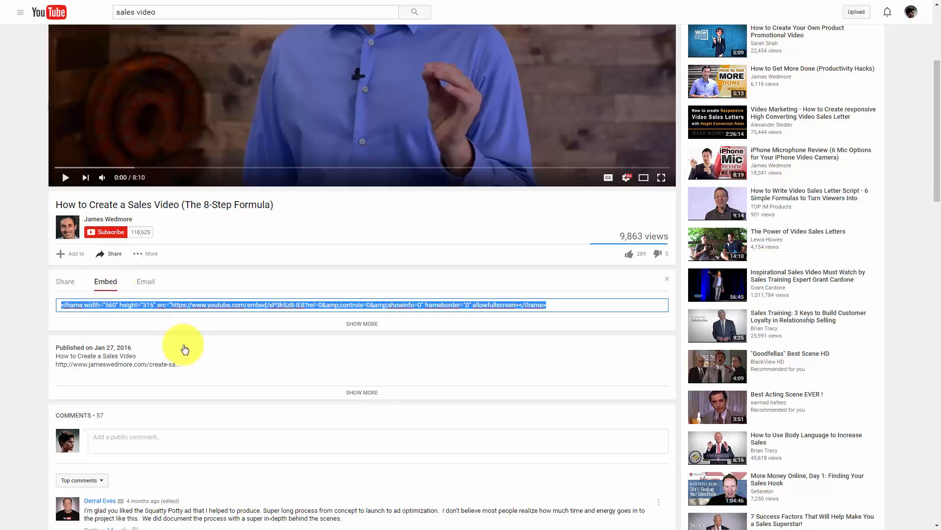
pyautogui.rightClick(203, 306)
pyautogui.click(223, 326)
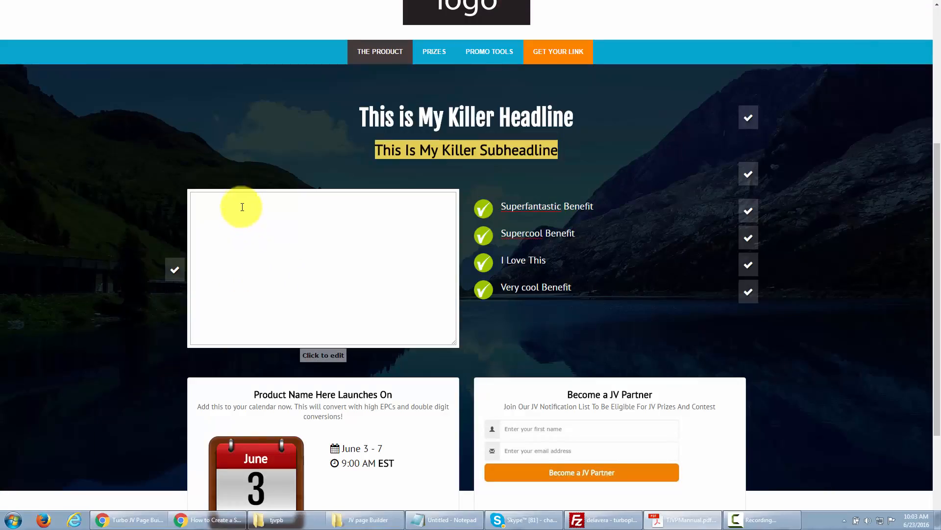
# Step: Paste the YouTube iframe embed code into the empty video box and save the page
pyautogui.click(227, 209)
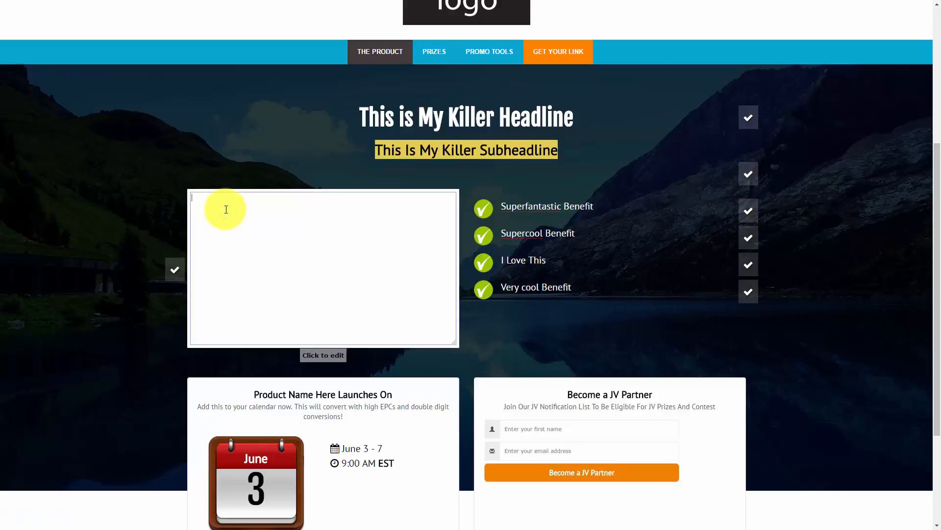
pyautogui.hotkey('ctrl', 'v')
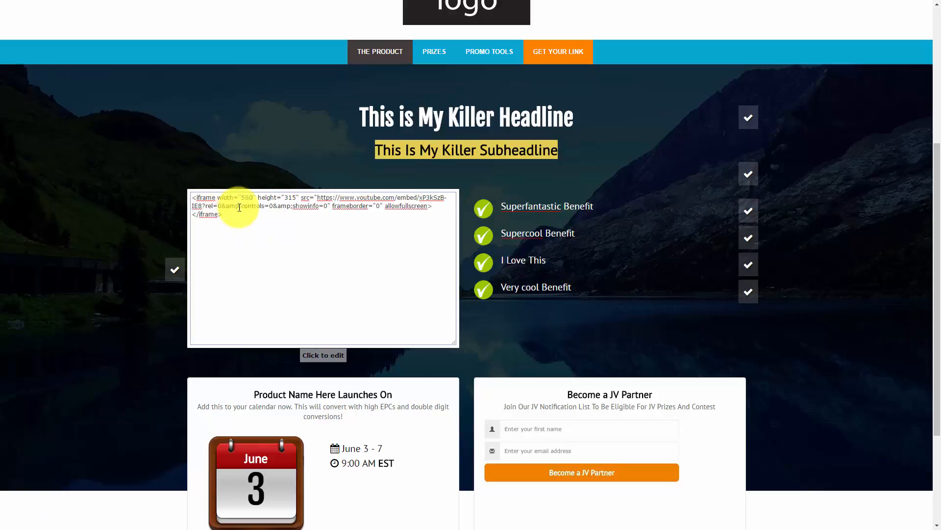
pyautogui.scroll(5, 805, 257)
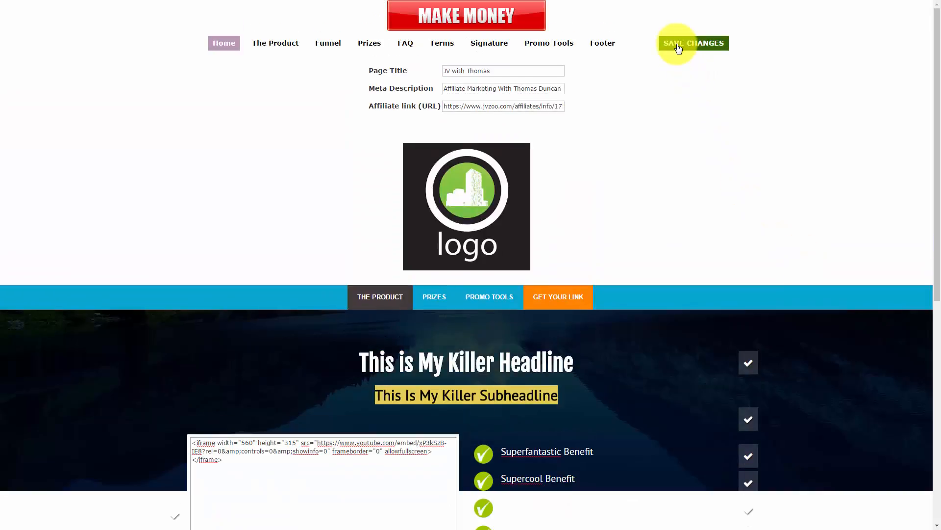
pyautogui.click(678, 48)
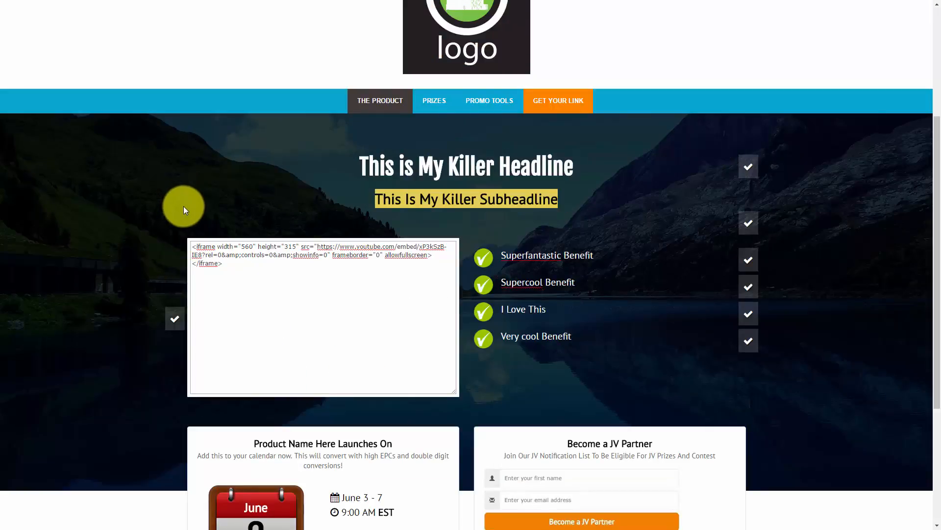
pyautogui.scroll(-4, 155, 211)
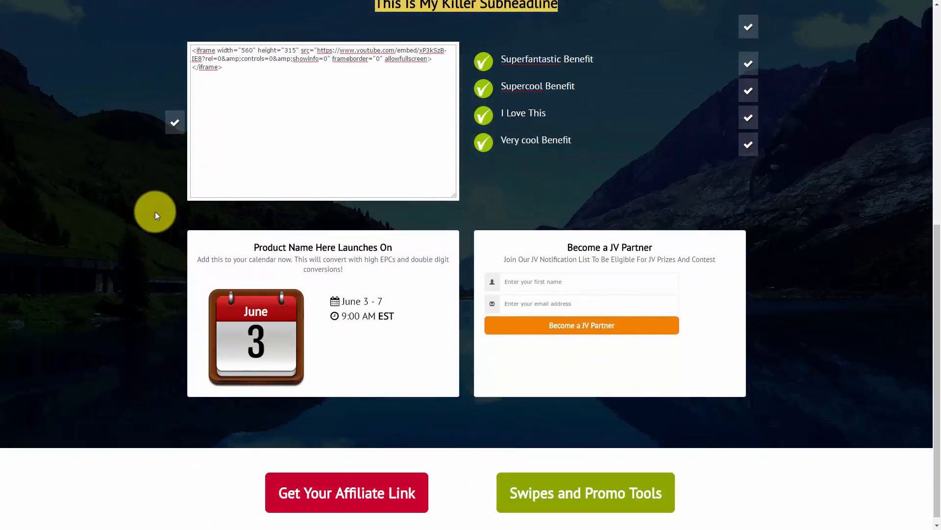
pyautogui.scroll(-1, 155, 211)
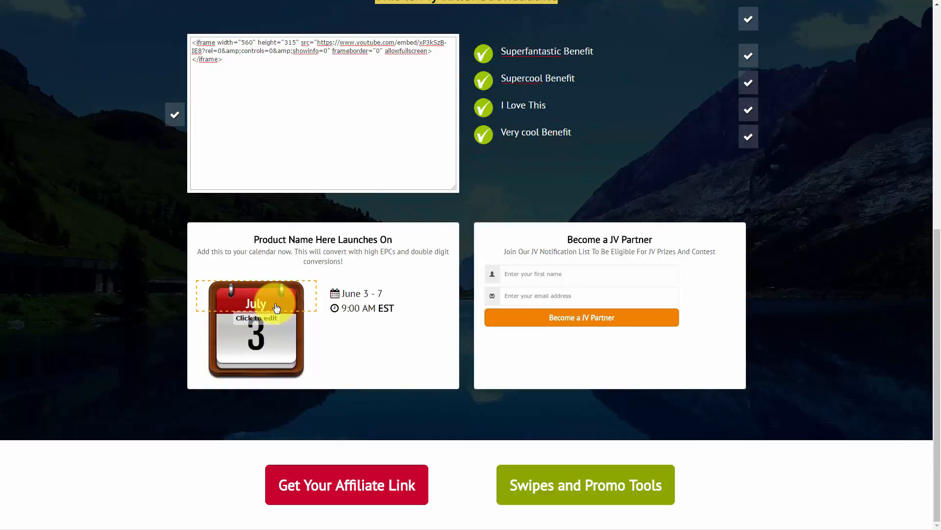
# Step: Change the launch day from 3 to 4, retitle the launch card 'Super Great Product', and save
pyautogui.click(269, 340)
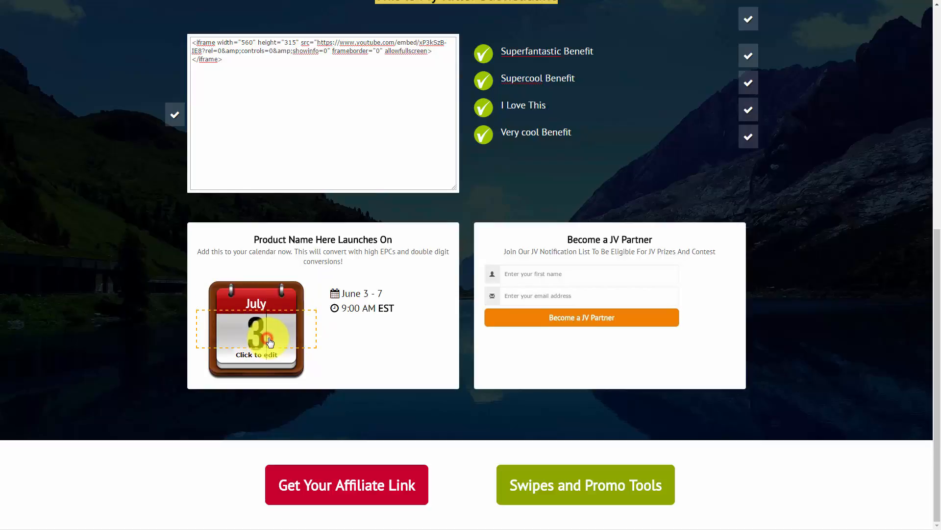
pyautogui.press('BackSpace')
pyautogui.write('4')
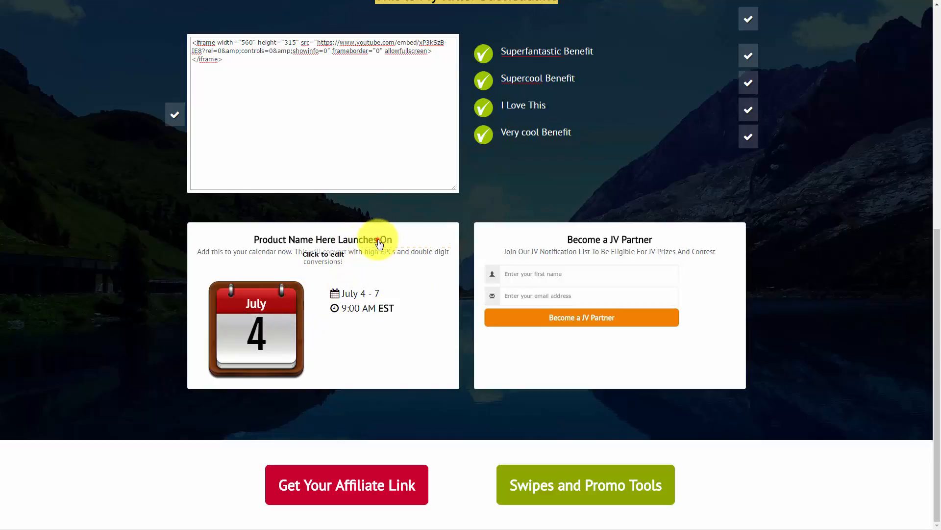
pyautogui.moveTo(401, 240); pyautogui.dragTo(250, 255)
pyautogui.write('Super')
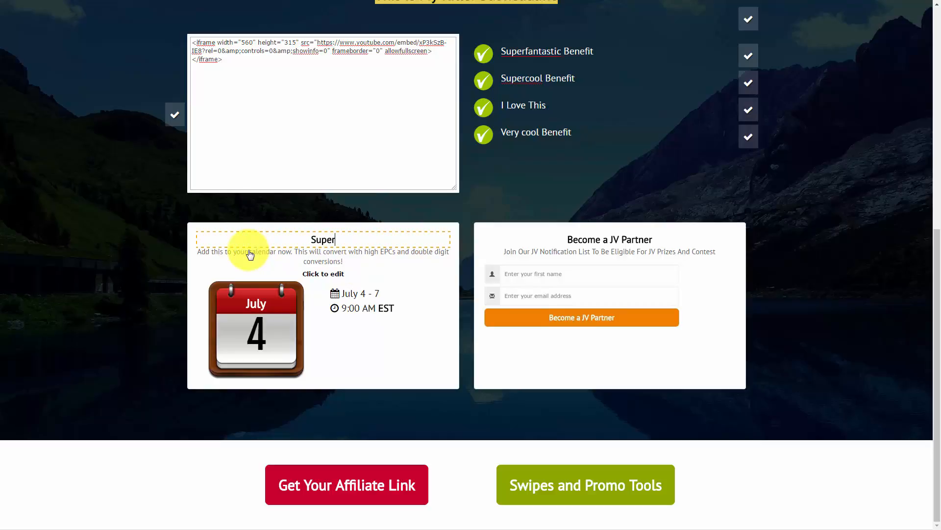
pyautogui.write(' Great Product')
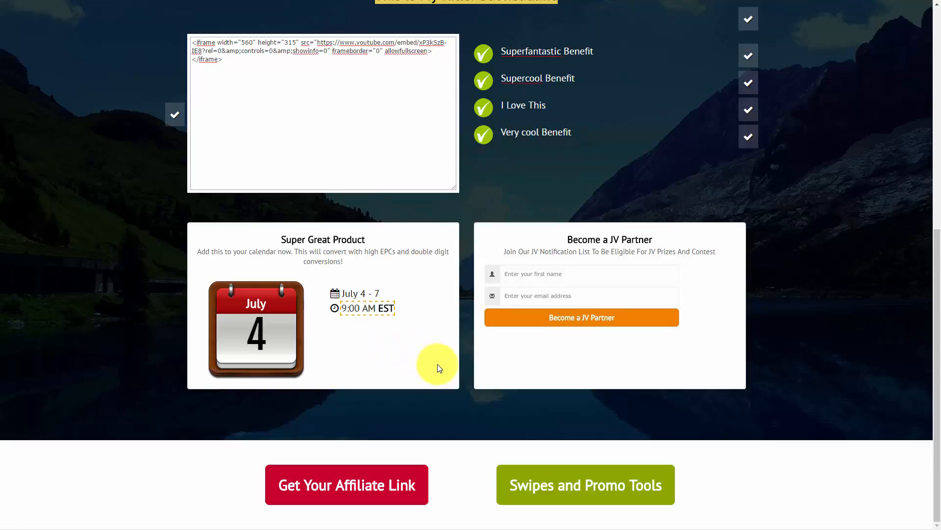
pyautogui.scroll(8, 438, 364)
pyautogui.click(679, 49)
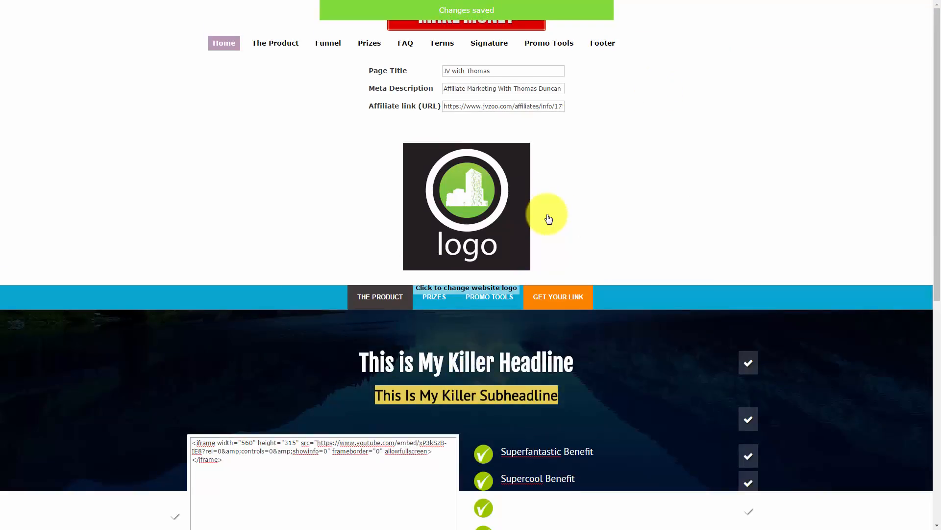
pyautogui.scroll(-8, 548, 219)
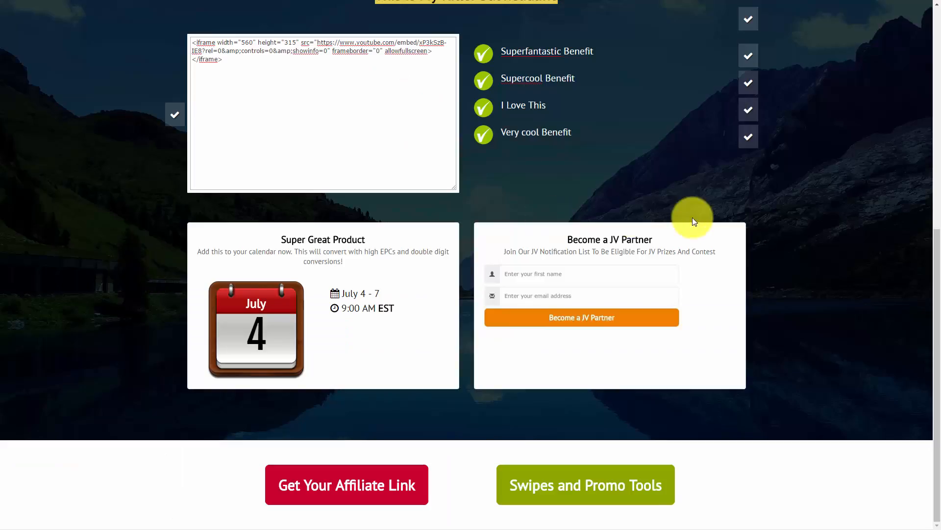
# Step: Insert 'Really Cool' before JV in the Become a JV Partner heading
pyautogui.click(617, 241)
pyautogui.click(614, 244)
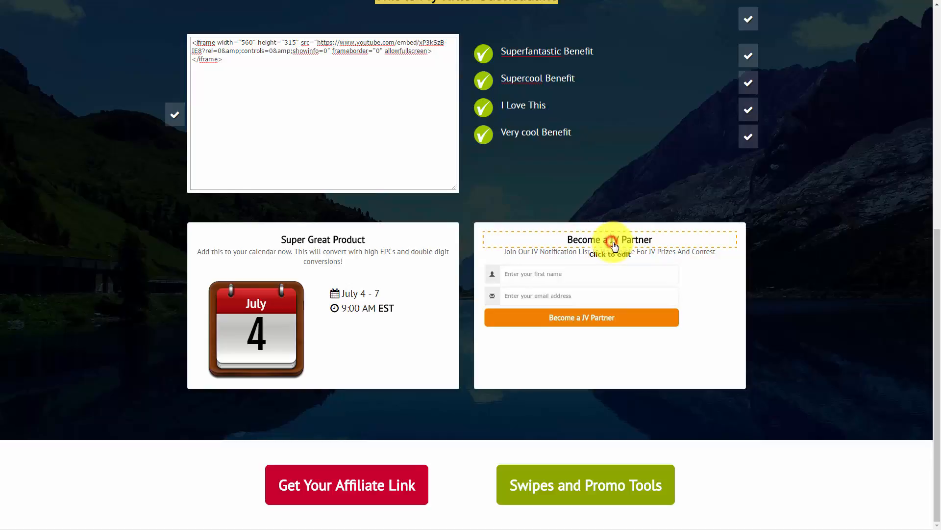
pyautogui.write('Really Cool')
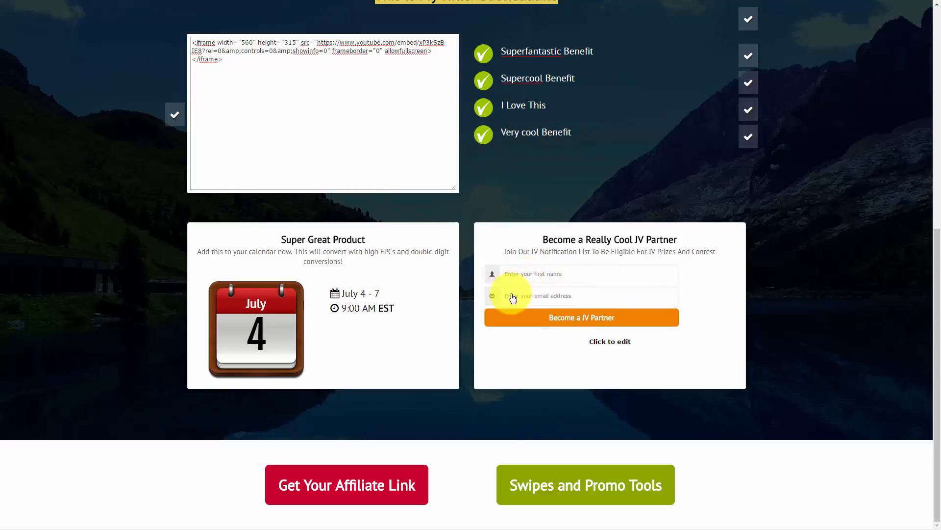
pyautogui.click(601, 292)
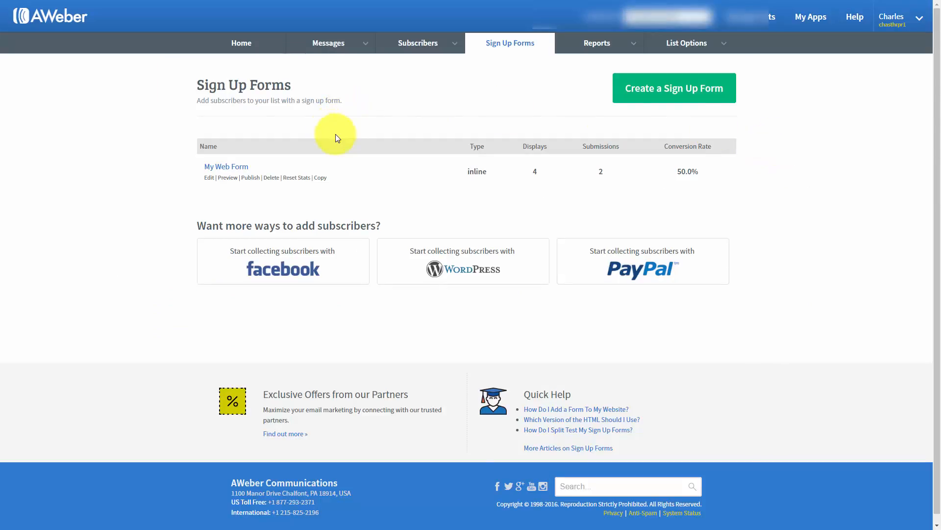
# Step: Choose self-install for My Web Form and copy its entire JavaScript snippet
pyautogui.click(251, 177)
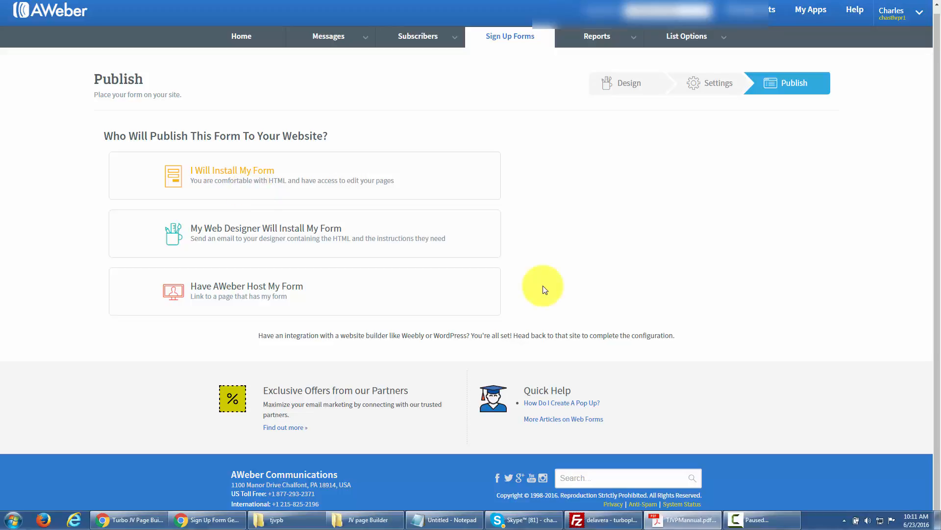
pyautogui.click(247, 182)
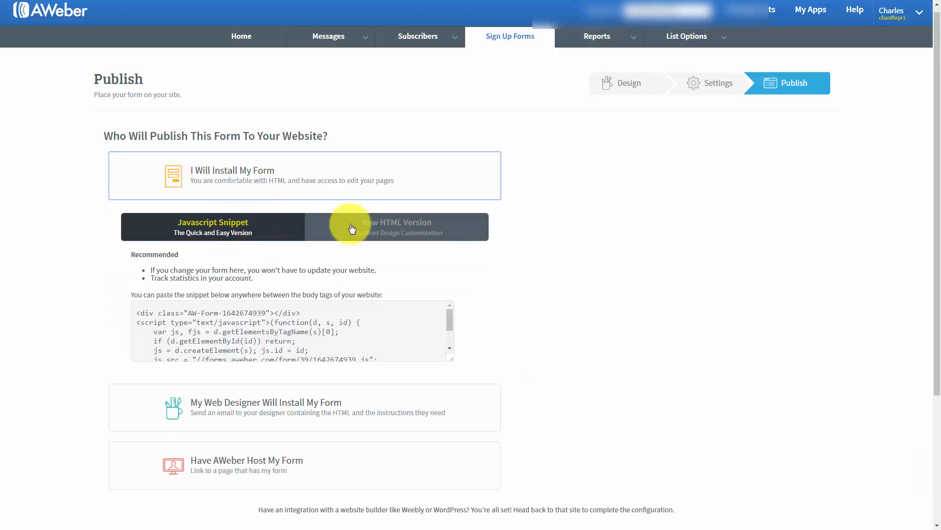
pyautogui.click(143, 305)
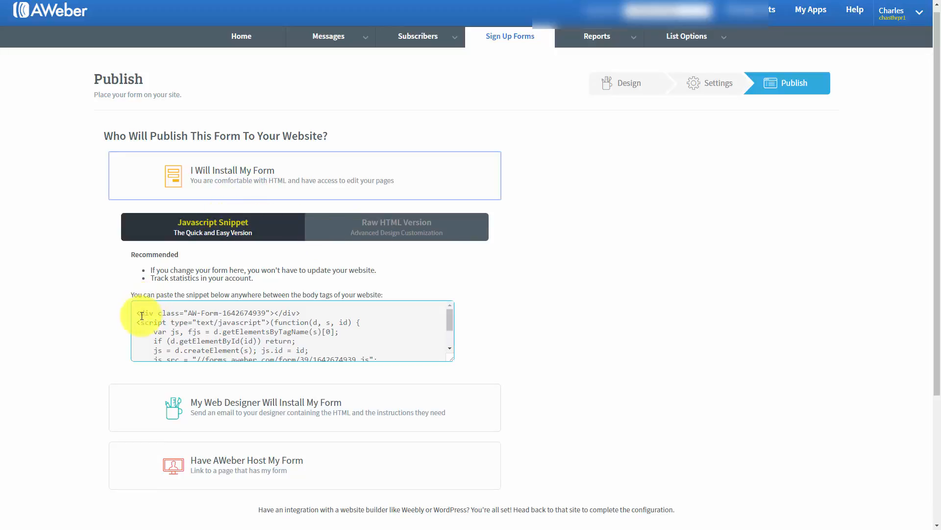
pyautogui.click(139, 314)
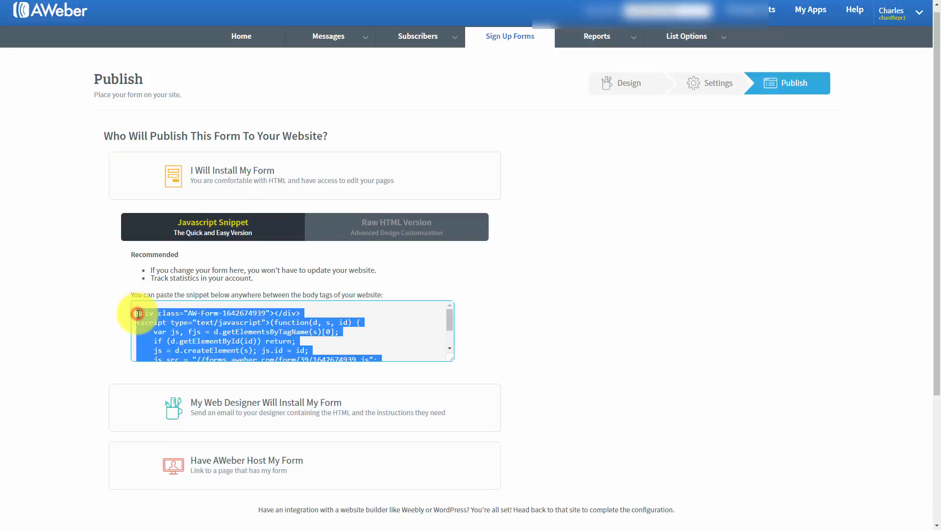
pyautogui.rightClick(186, 327)
pyautogui.click(193, 334)
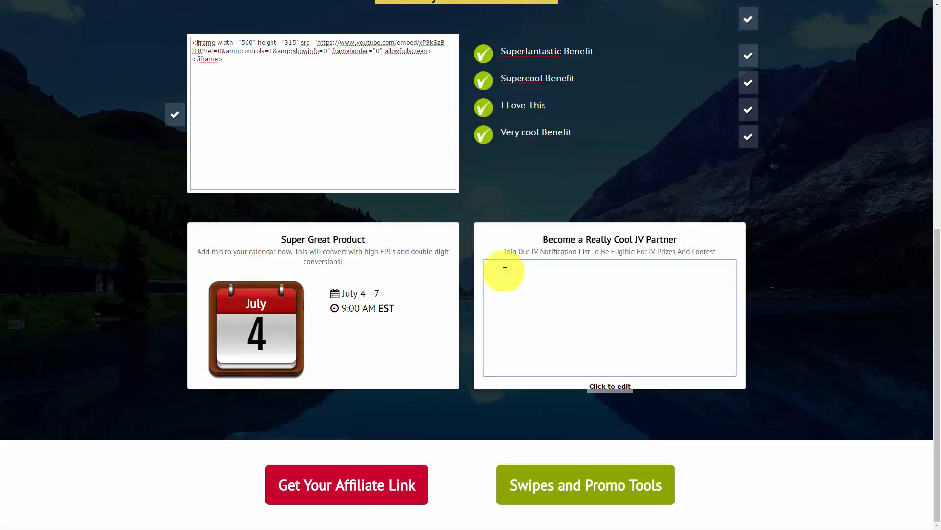
# Step: Paste the AWeber JavaScript snippet into the JV Partner opt-in box and save the page
pyautogui.hotkey('ctrl', 'v')
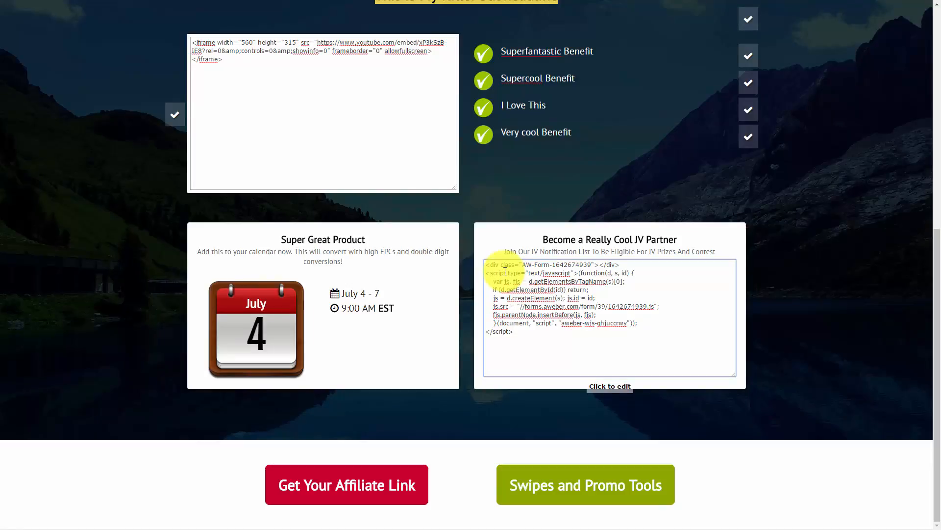
pyautogui.click(597, 366)
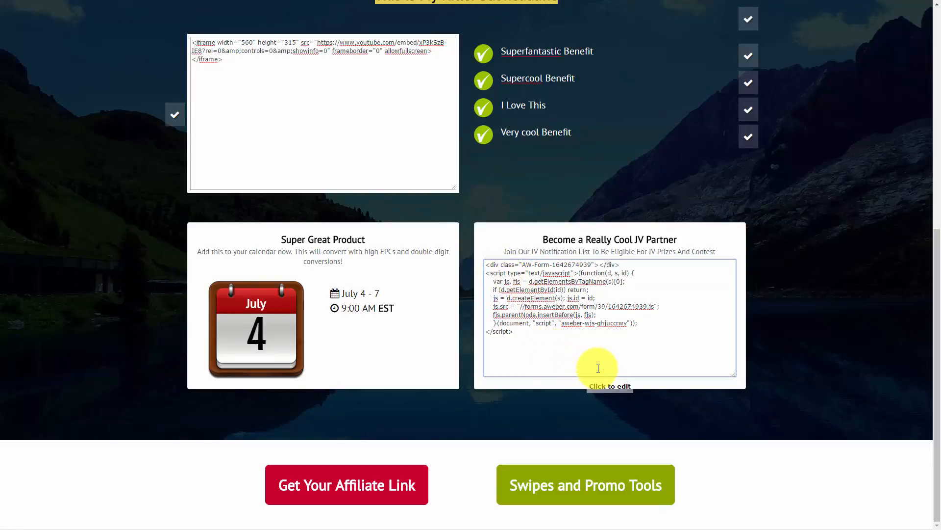
pyautogui.scroll(1, 615, 404)
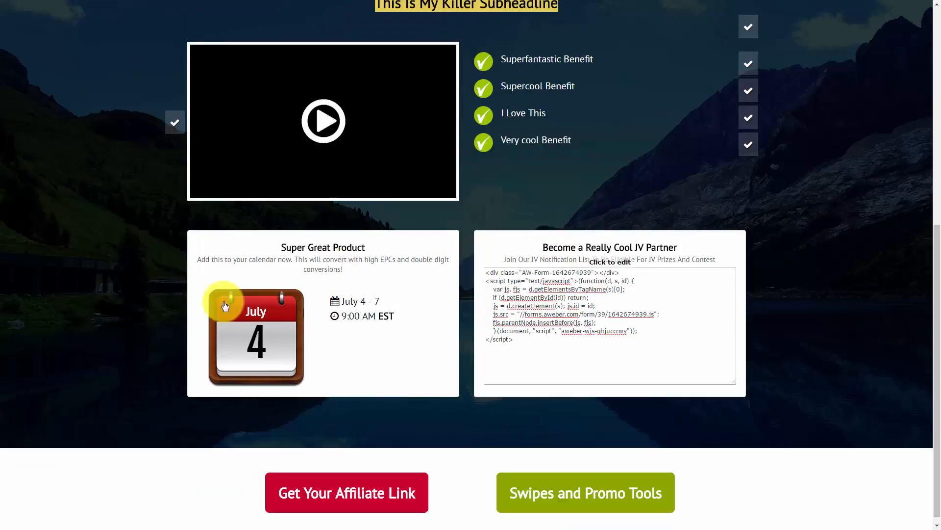
pyautogui.scroll(-1, 188, 302)
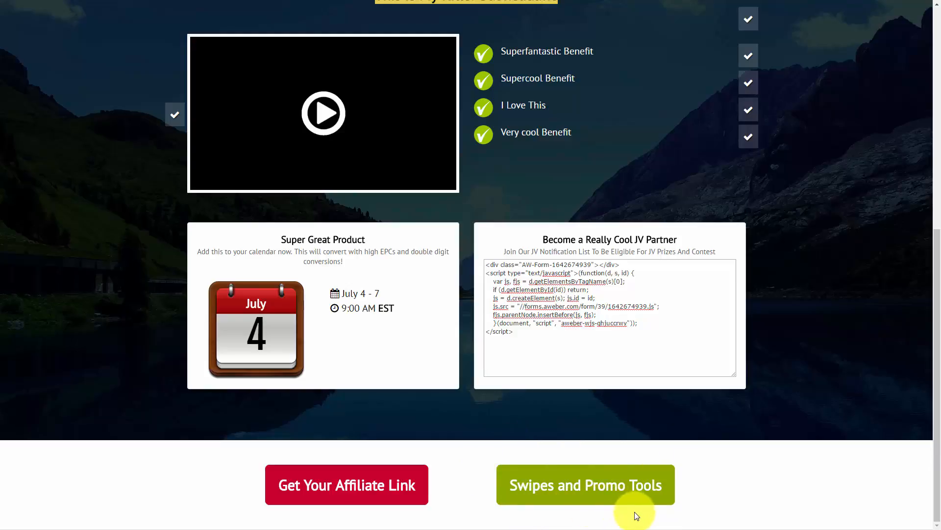
pyautogui.scroll(8, 687, 478)
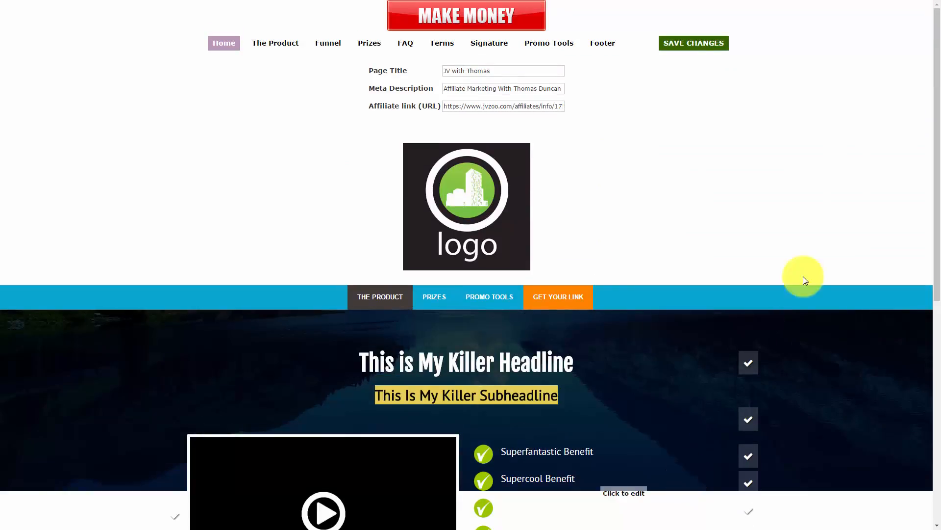
pyautogui.click(706, 47)
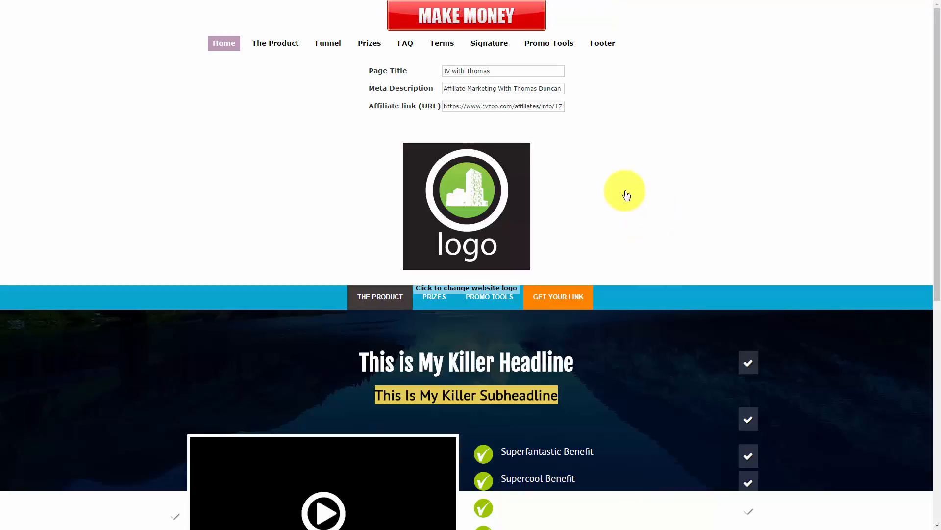
# Step: On The Product tab, swap the product image for the Turbo JV Page Builder box shot and save
pyautogui.click(273, 46)
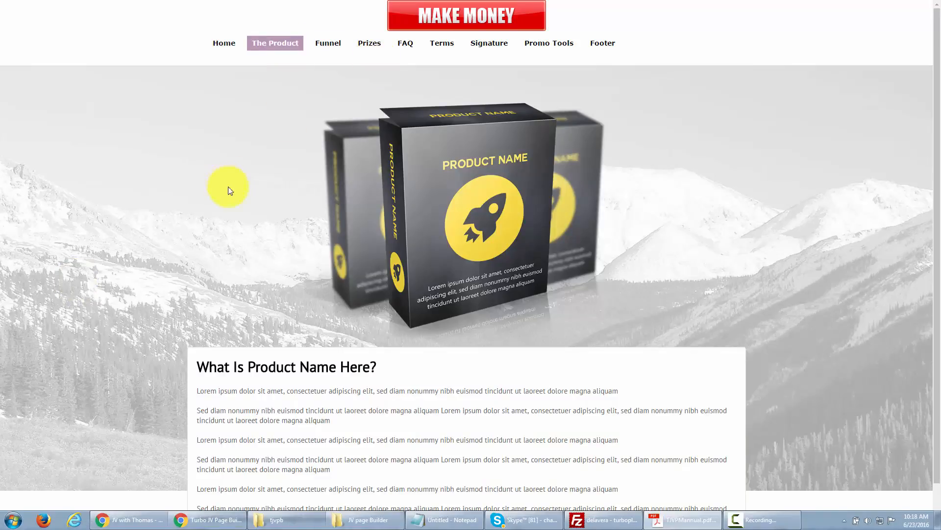
pyautogui.click(385, 388)
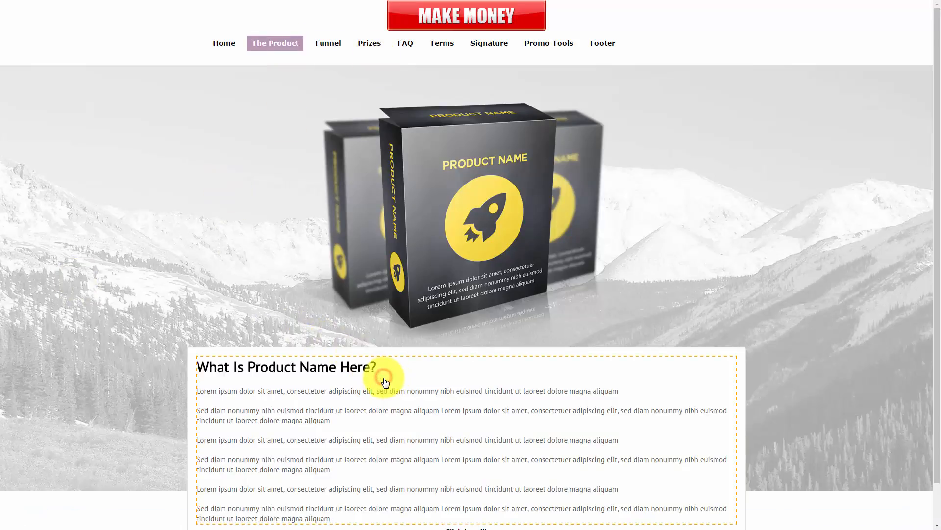
pyautogui.scroll(-1, 383, 382)
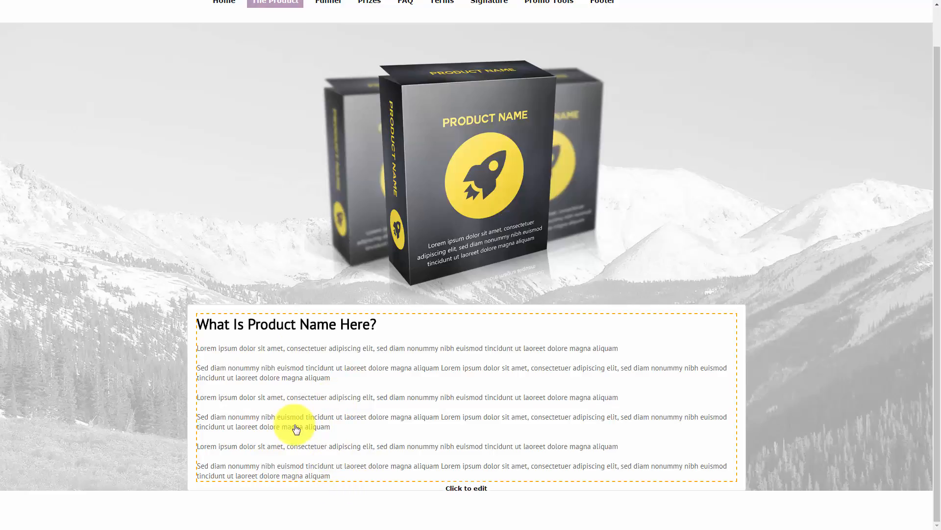
pyautogui.scroll(1, 298, 430)
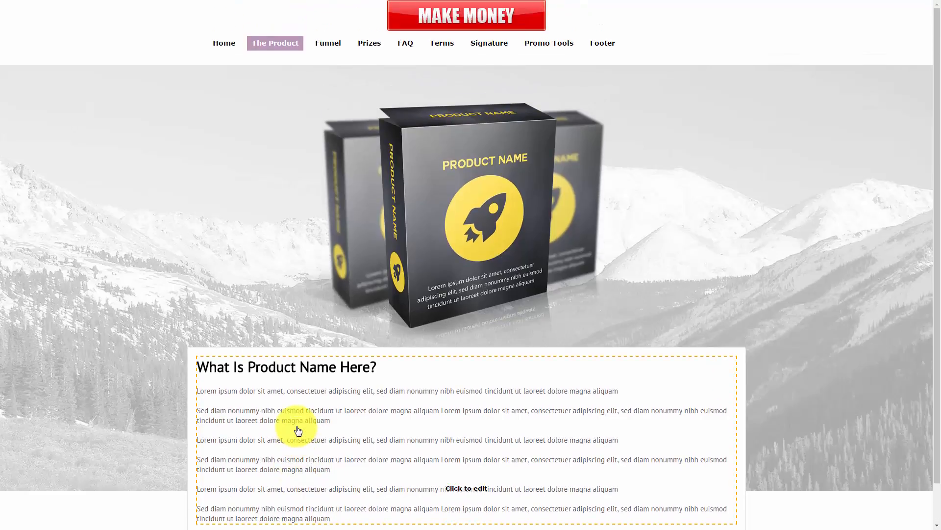
pyautogui.click(452, 254)
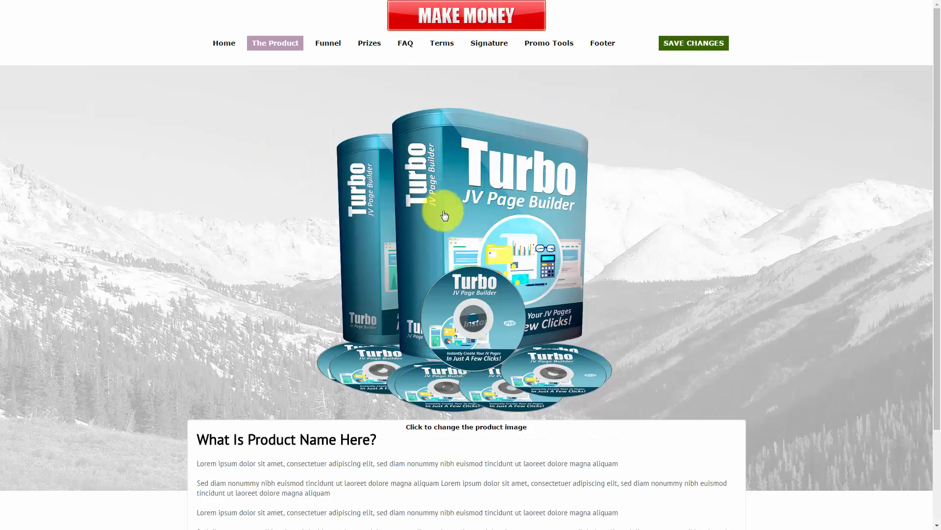
pyautogui.click(678, 45)
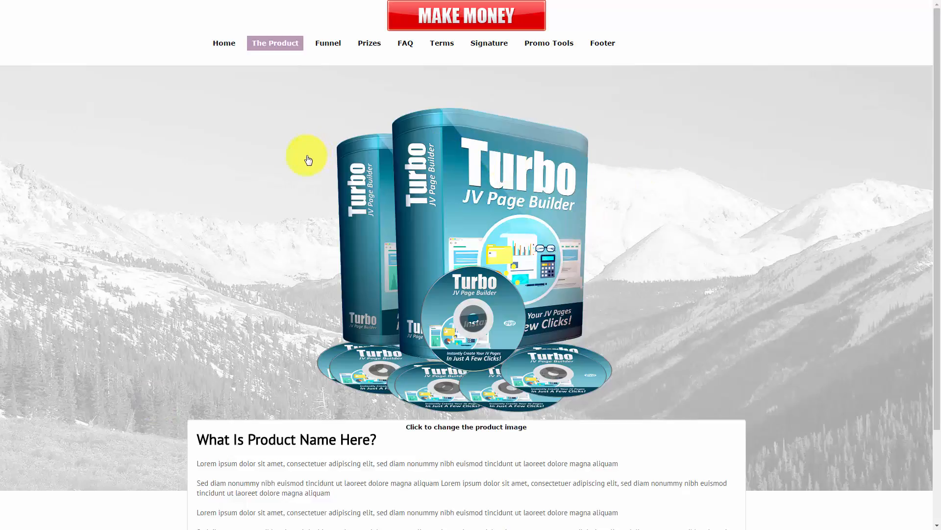
pyautogui.click(328, 43)
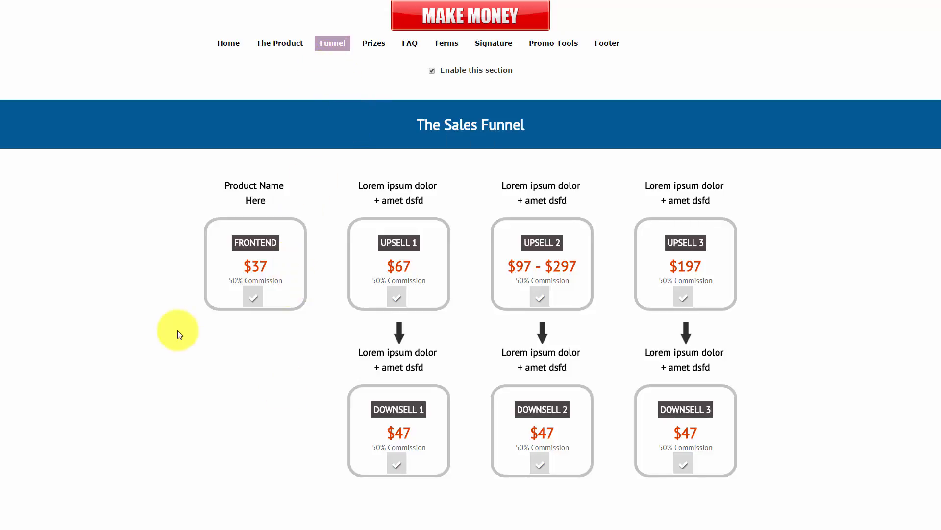
# Step: Hide the Upsell 3 and Downsell 3 offers, leaving Upsell 2 visible
pyautogui.click(683, 297)
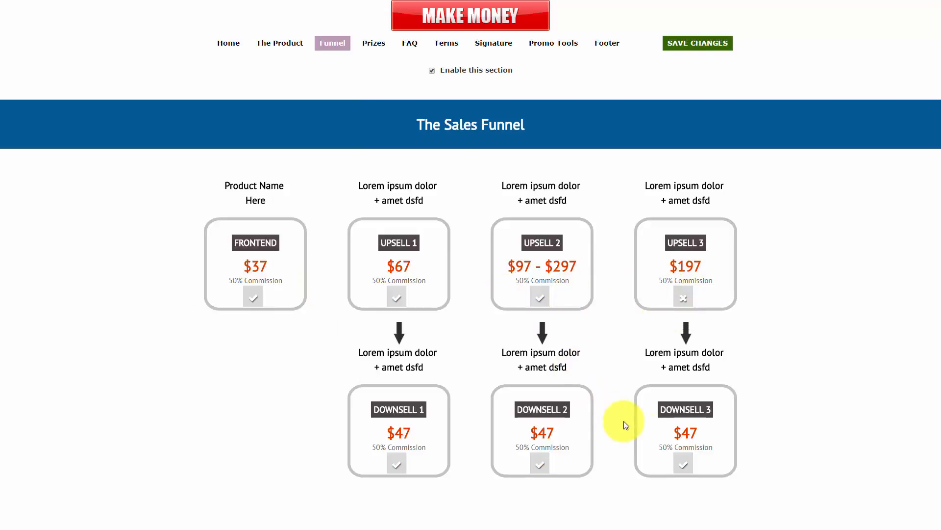
pyautogui.click(683, 468)
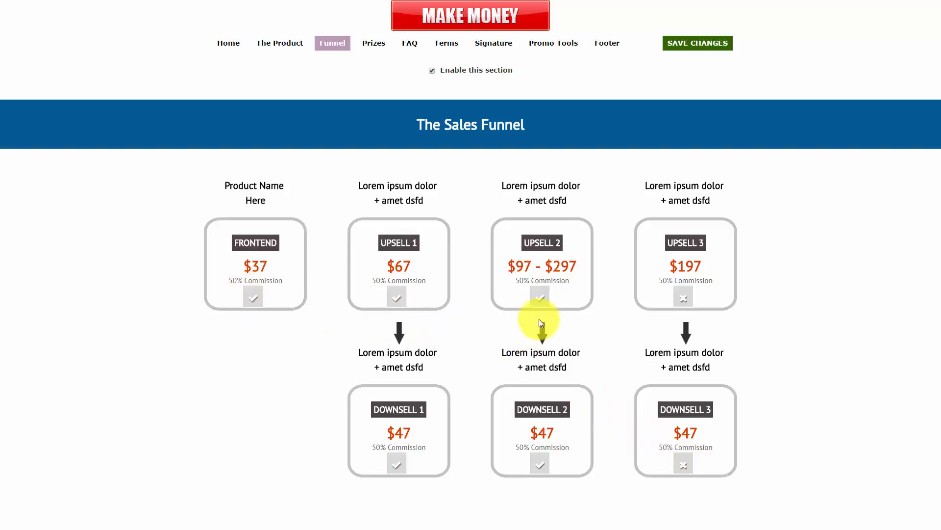
pyautogui.click(542, 299)
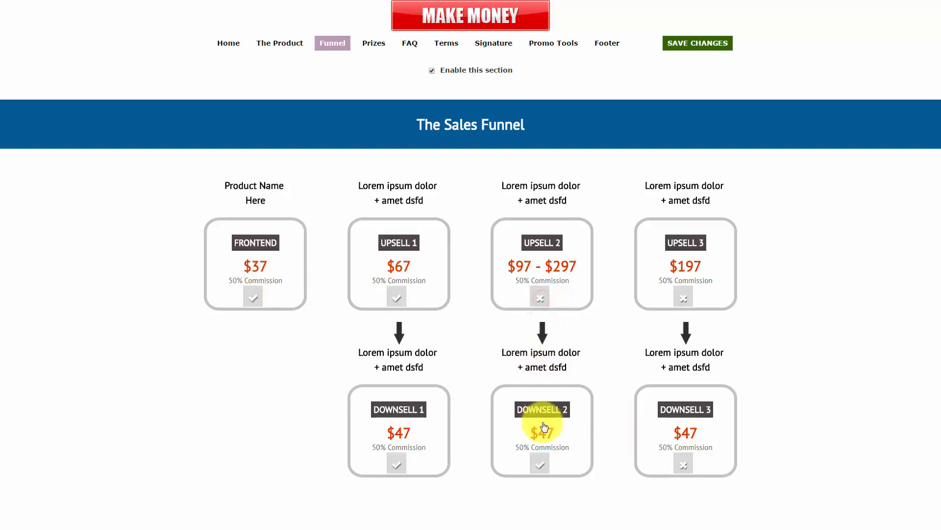
pyautogui.click(542, 463)
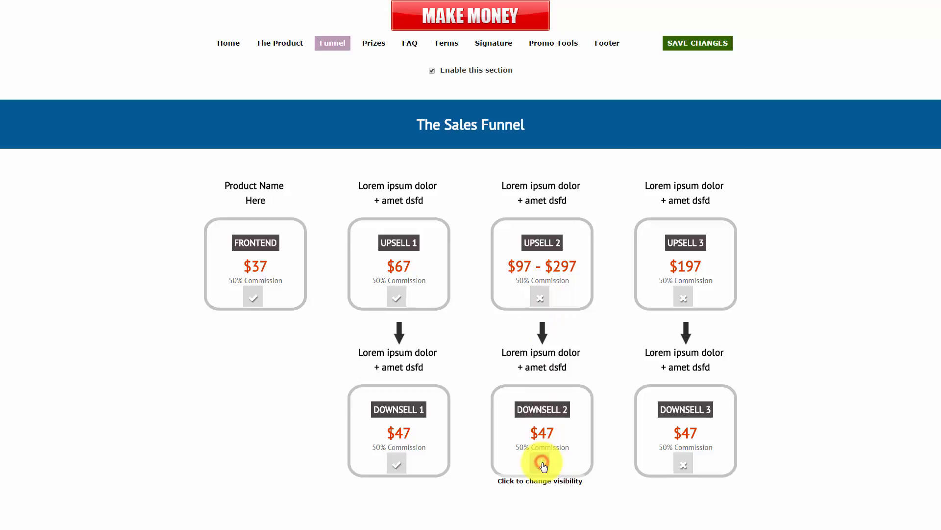
pyautogui.click(540, 301)
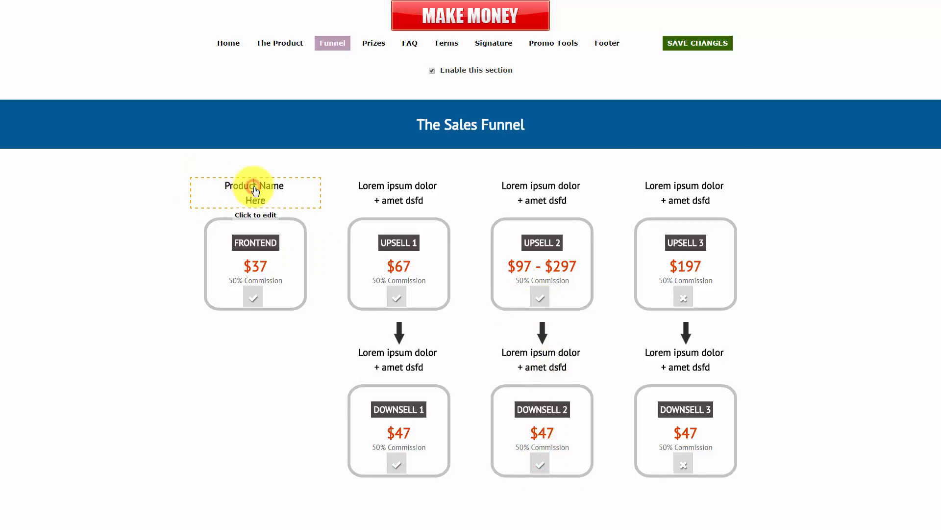
# Step: Retitle the frontend offer 'Our Really Cool Product', trim its FRONTEND label, and save the funnel
pyautogui.moveTo(287, 186); pyautogui.dragTo(223, 185)
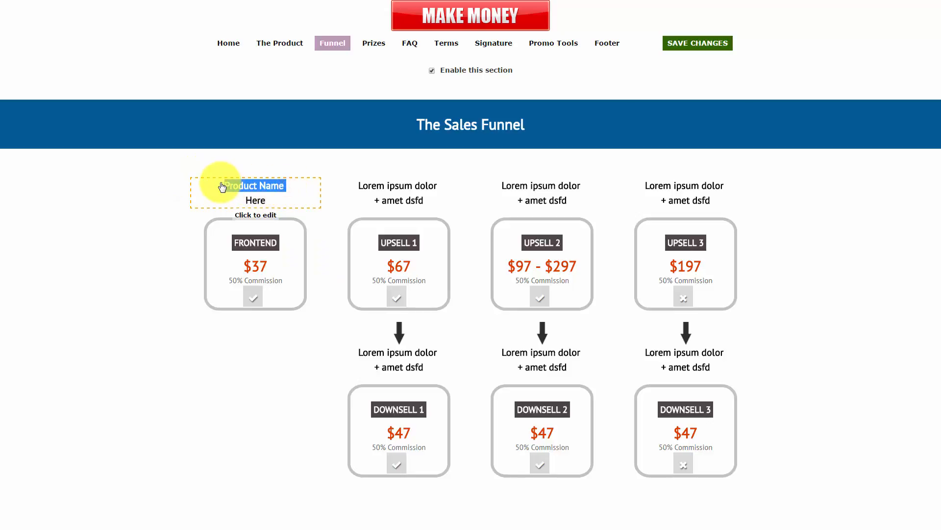
pyautogui.write('Our Reall')
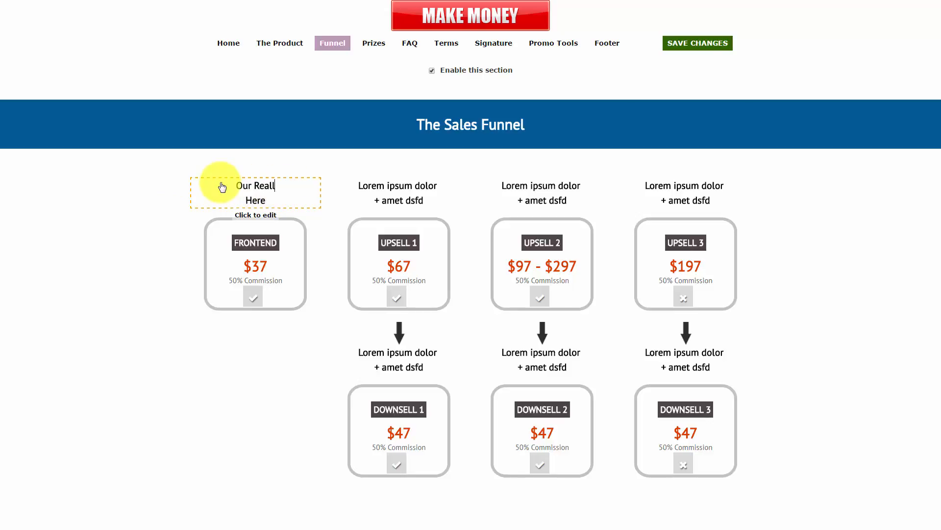
pyautogui.write('y Cool')
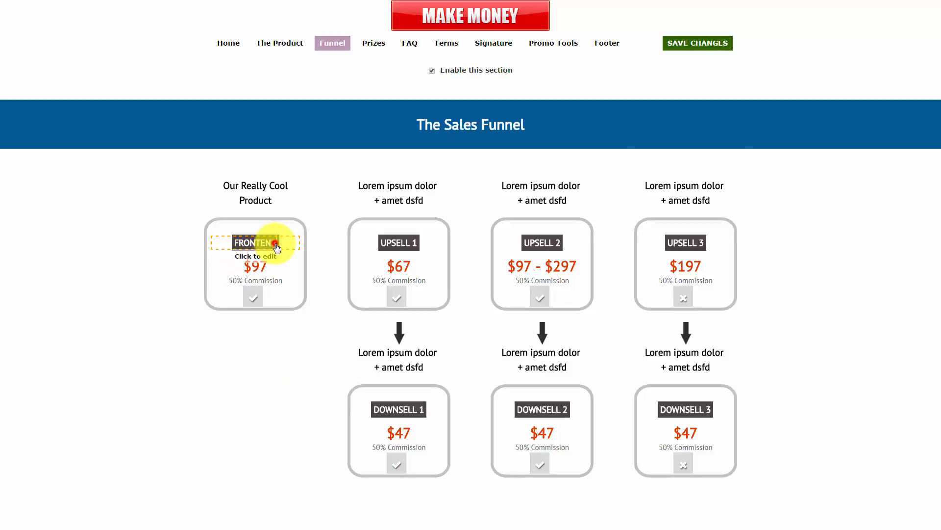
pyautogui.press('BackSpace')
pyautogui.press('BackSpace')
pyautogui.press('BackSpace')
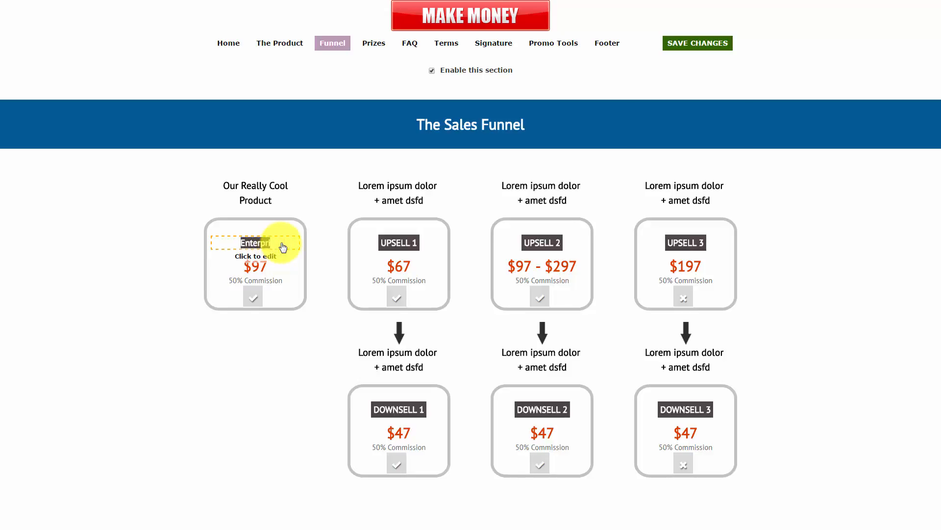
pyautogui.click(261, 354)
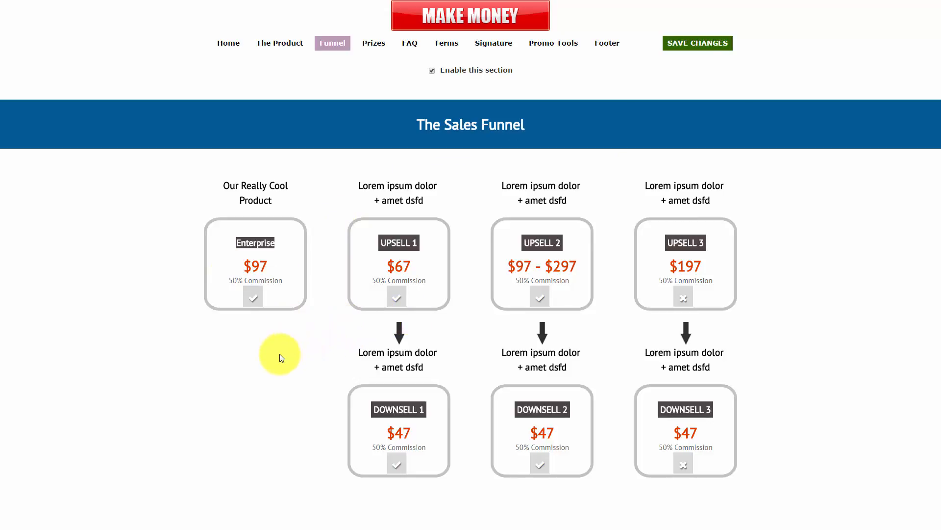
pyautogui.click(697, 44)
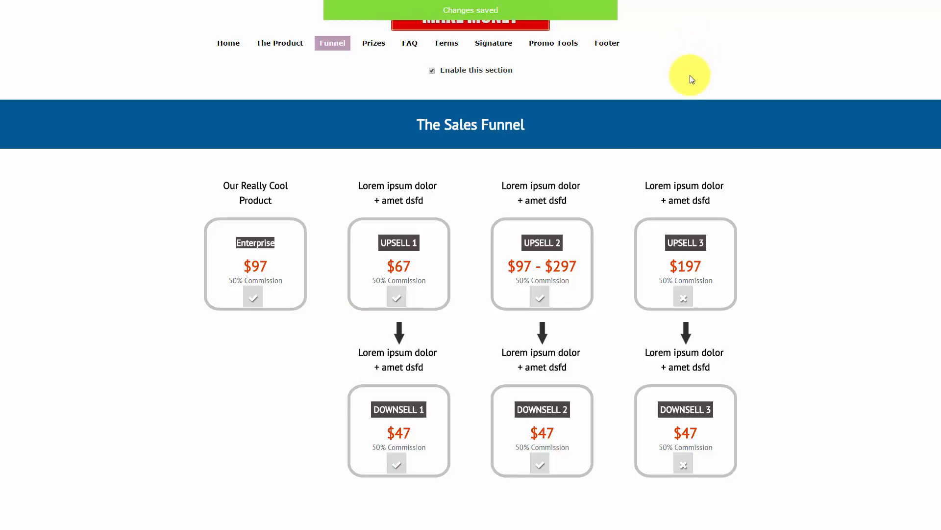
pyautogui.click(374, 46)
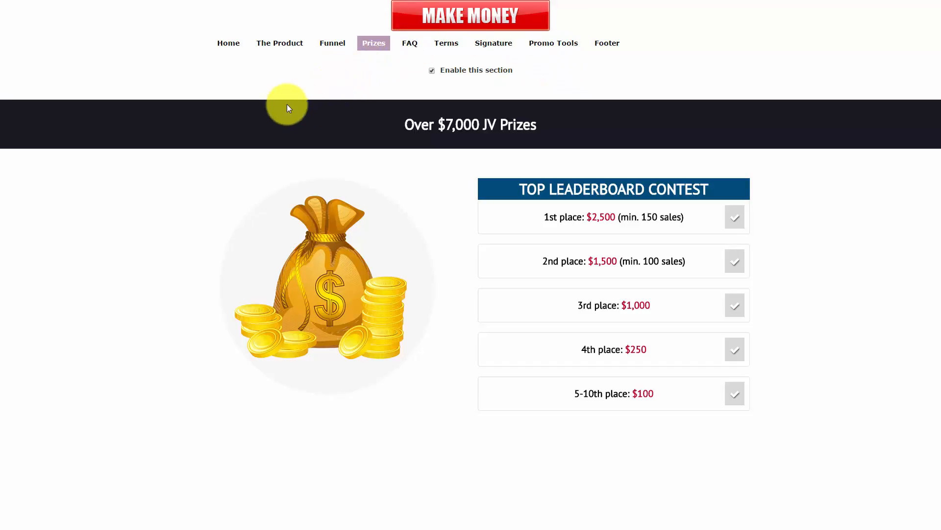
# Step: Toggle the Prizes section off and back on, saving it enabled
pyautogui.click(432, 70)
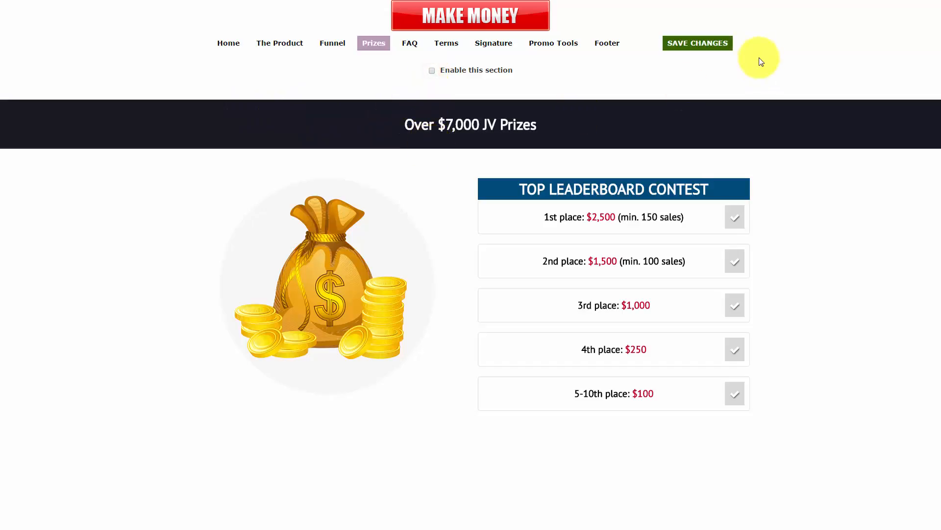
pyautogui.click(698, 43)
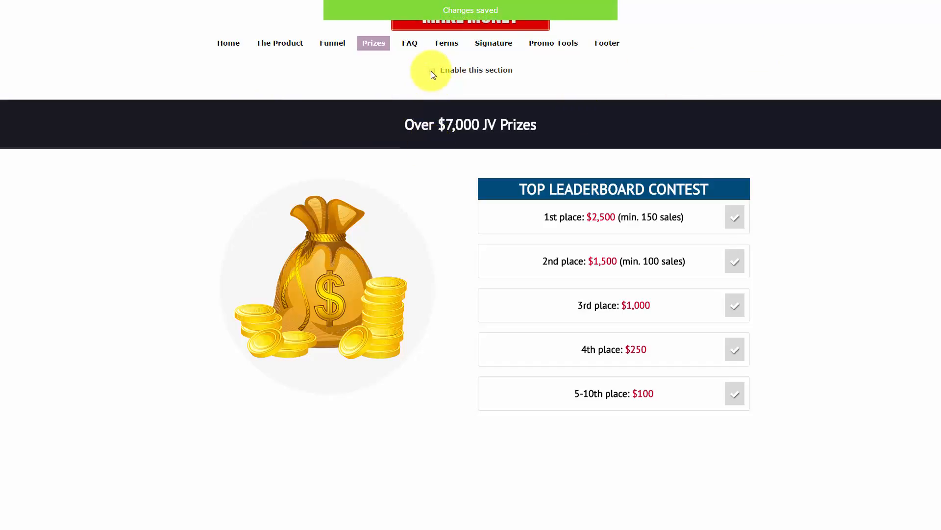
pyautogui.click(431, 70)
pyautogui.click(678, 43)
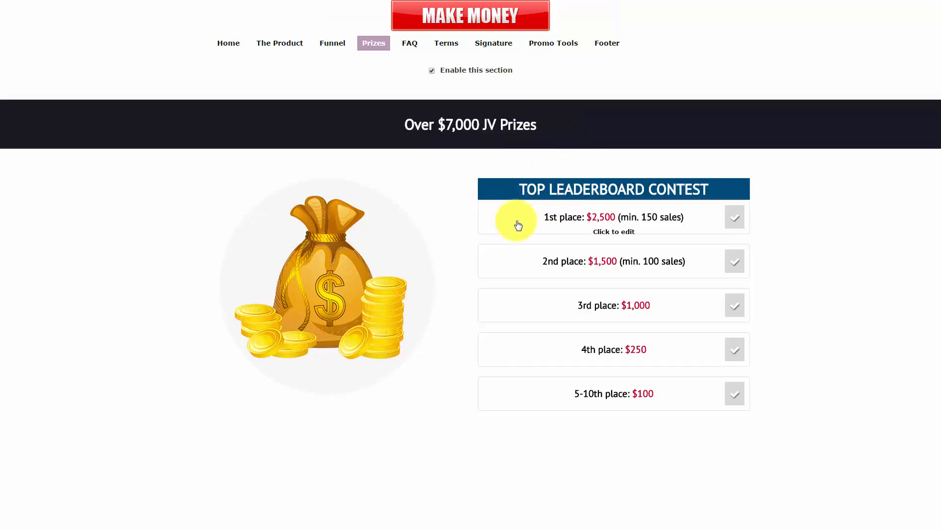
# Step: Test the 2nd, 4th and 5-10th place row toggles and prize image options, leaving all prizes shown
pyautogui.click(732, 394)
pyautogui.click(732, 395)
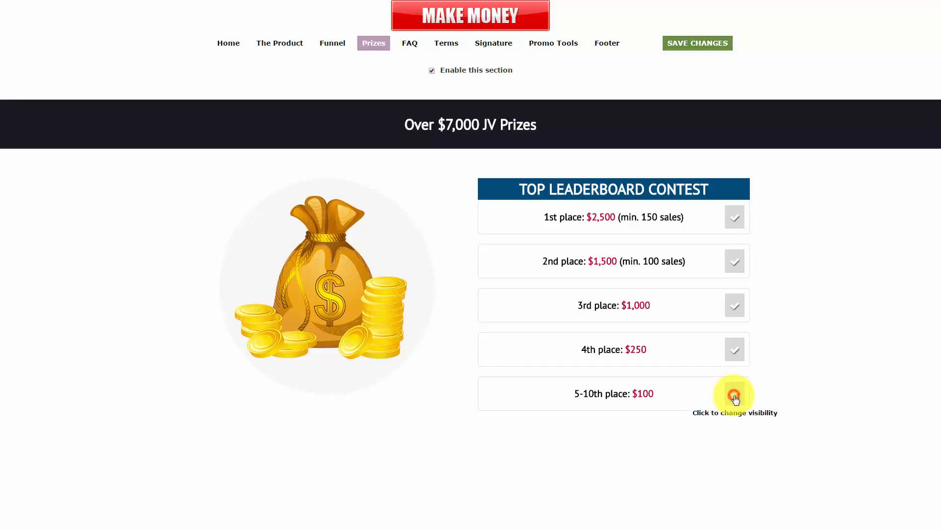
pyautogui.click(732, 351)
pyautogui.click(733, 351)
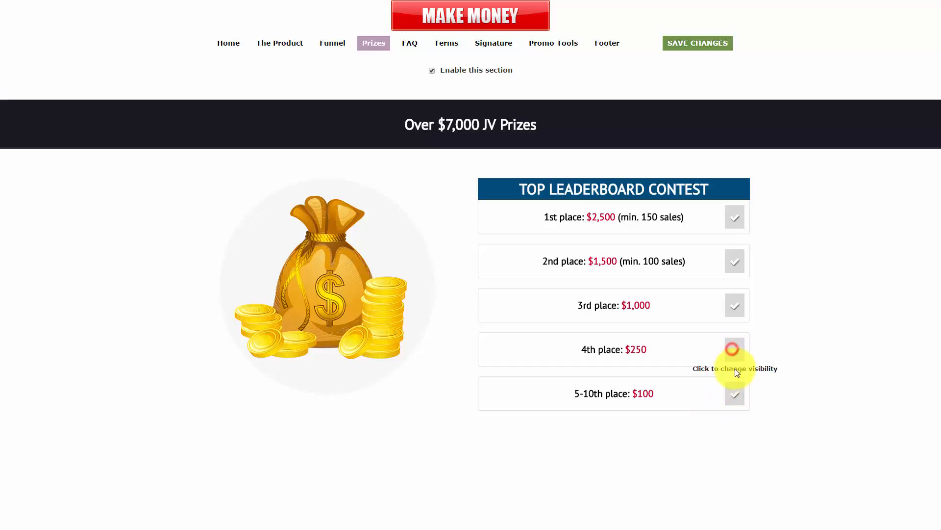
pyautogui.click(614, 218)
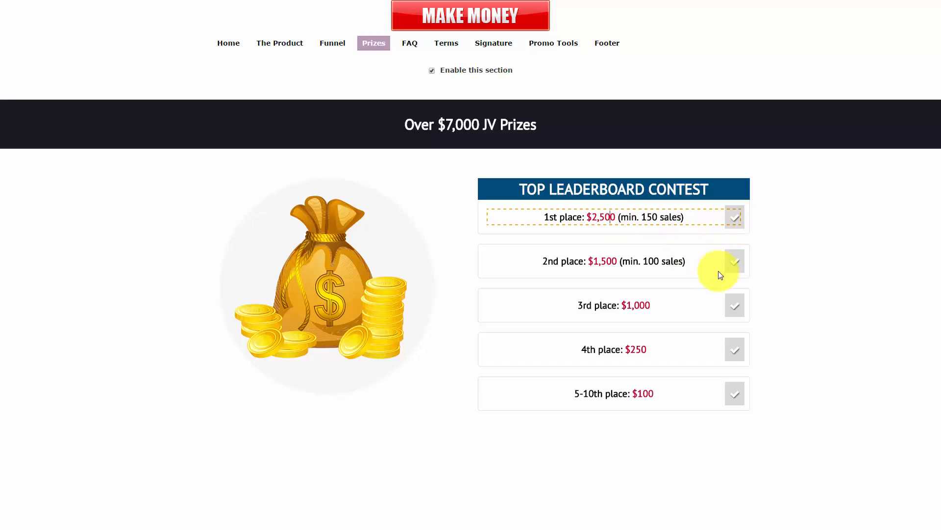
pyautogui.click(732, 265)
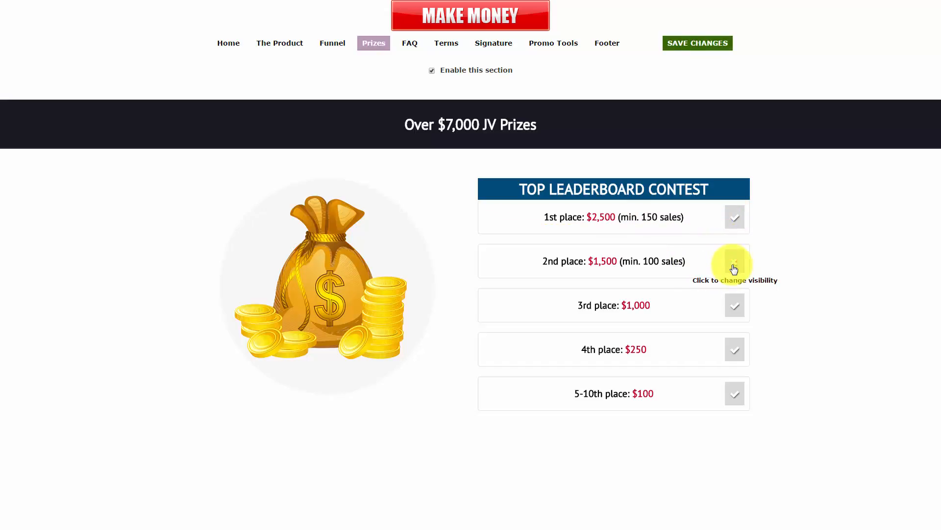
pyautogui.click(733, 267)
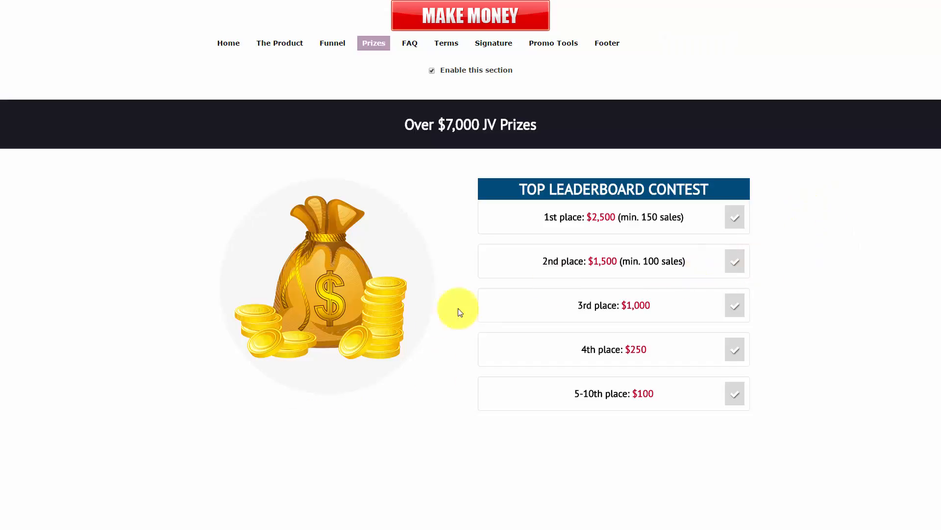
pyautogui.click(315, 296)
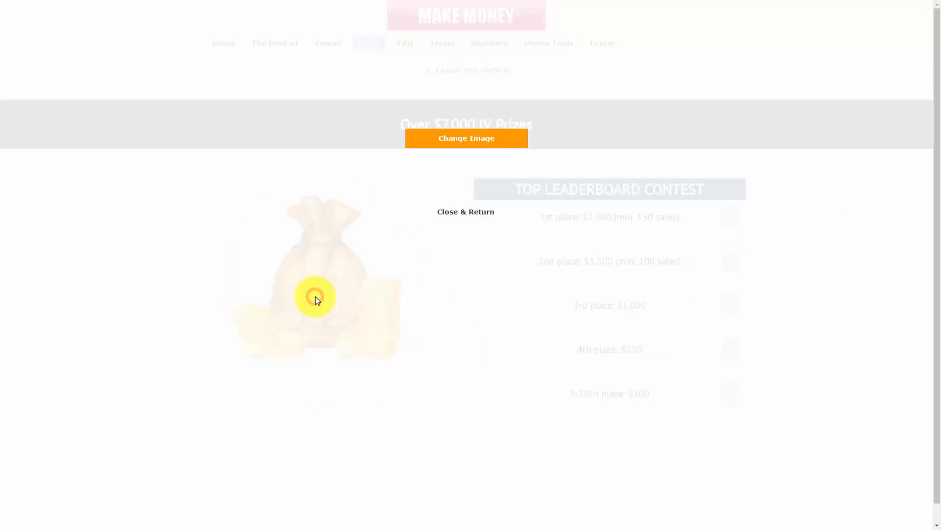
pyautogui.click(466, 219)
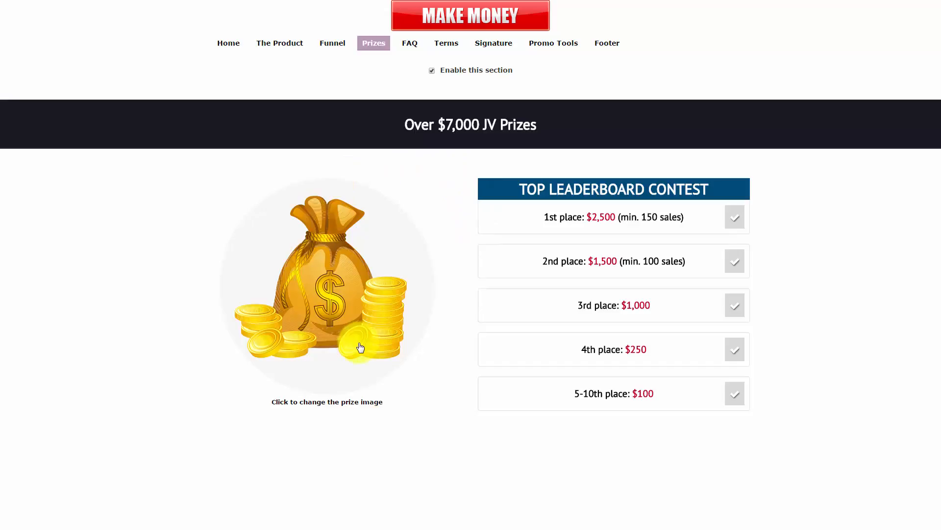
pyautogui.click(408, 42)
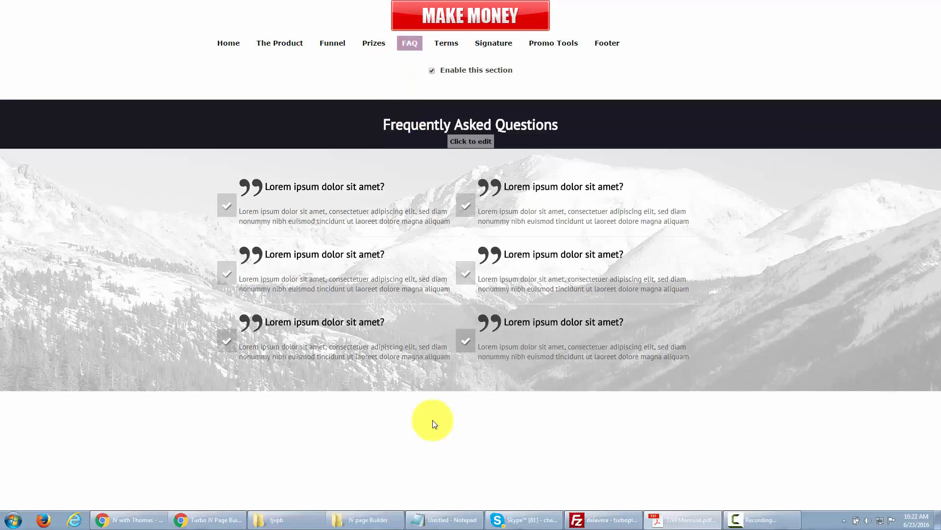
# Step: Toggle the FAQ section and its third question off and back on, saving the section enabled
pyautogui.click(431, 71)
pyautogui.click(689, 44)
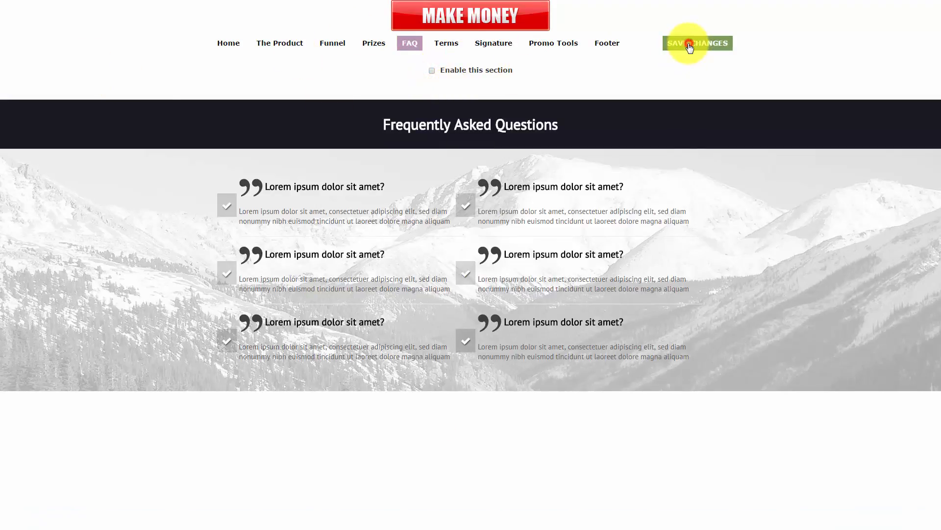
pyautogui.click(432, 71)
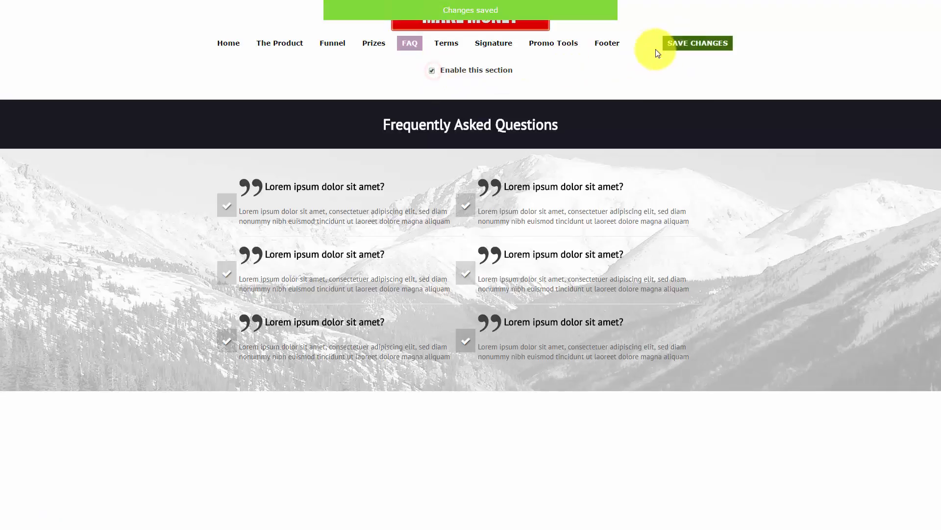
pyautogui.click(678, 42)
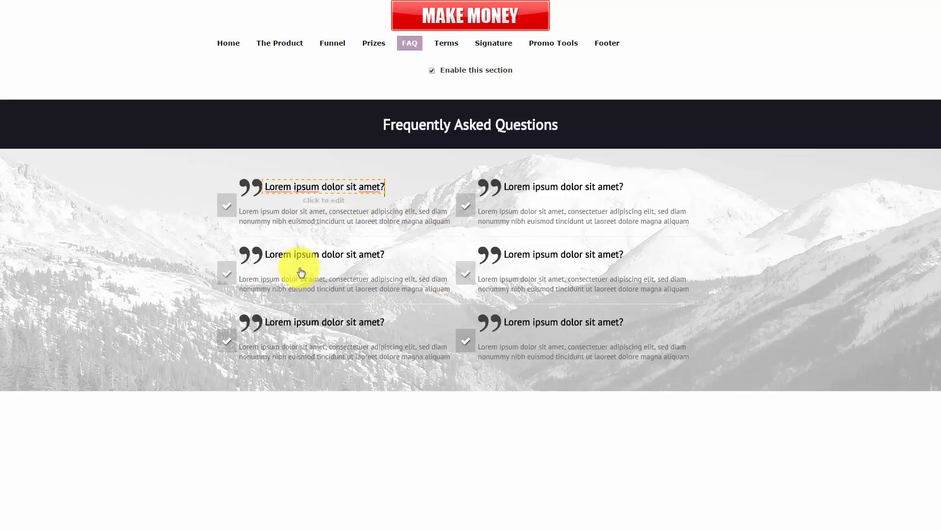
pyautogui.click(226, 345)
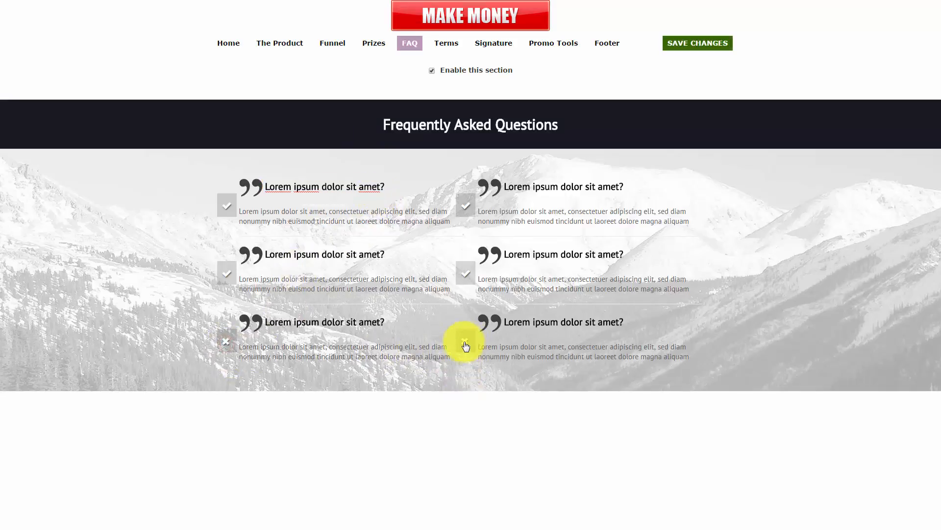
pyautogui.click(228, 340)
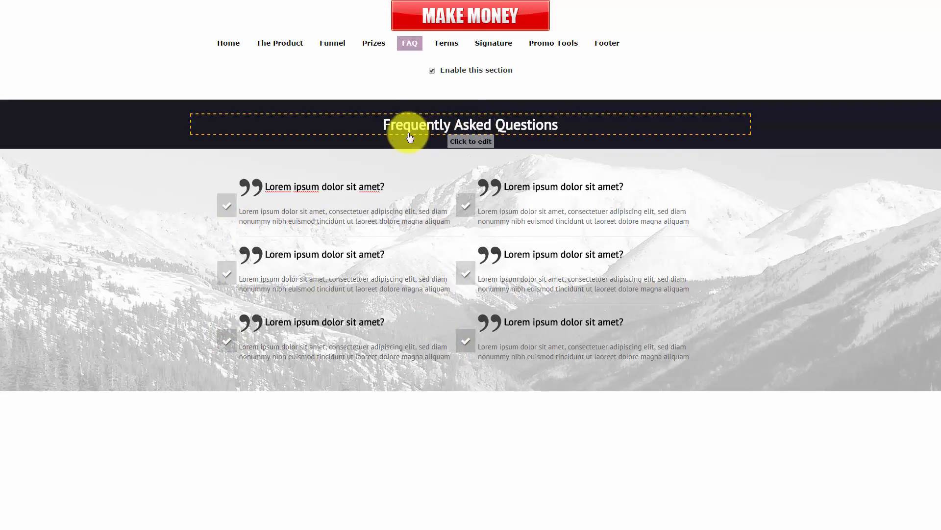
# Step: Append ' (FAQ)' to the Frequently Asked Questions heading and save
pyautogui.click(556, 124)
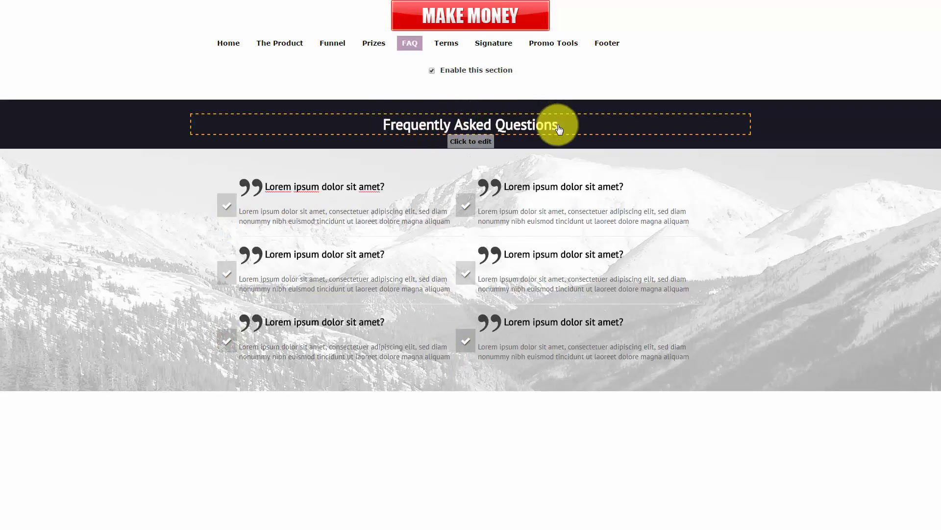
pyautogui.write('(')
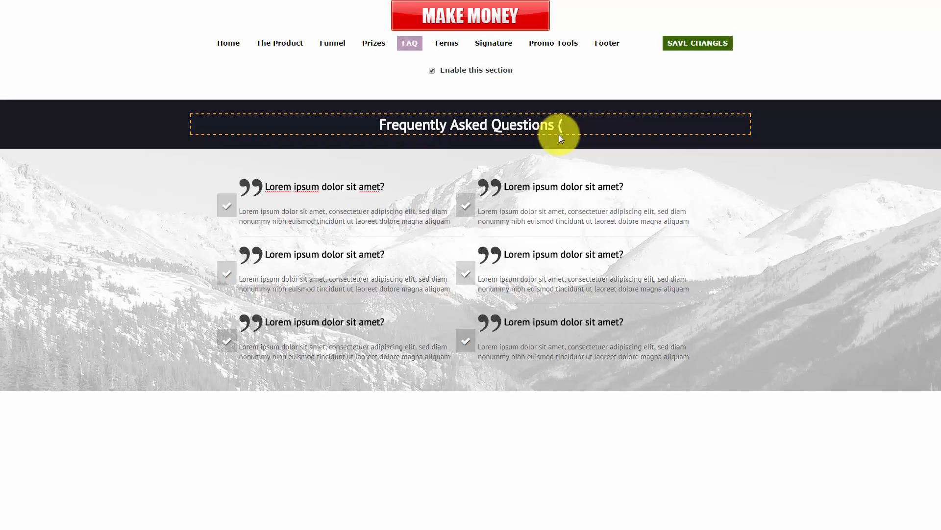
pyautogui.write('FAQ)')
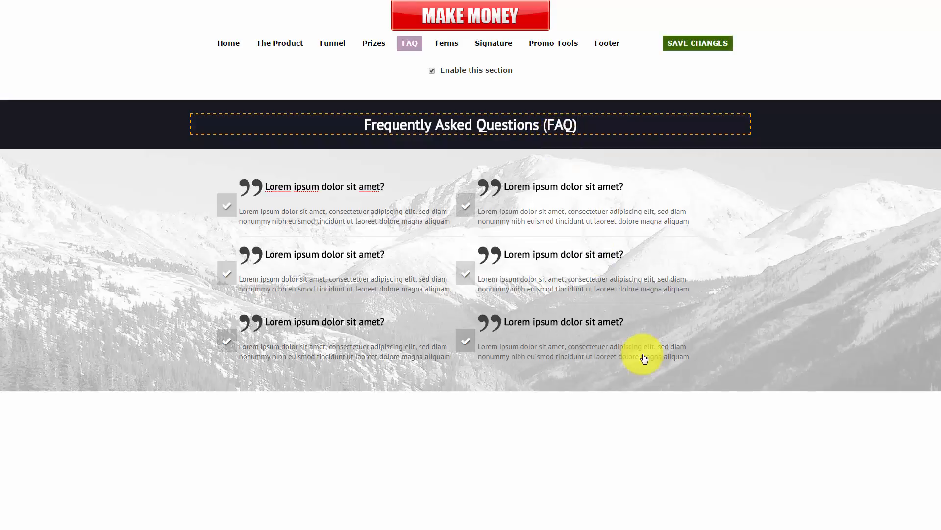
pyautogui.click(595, 398)
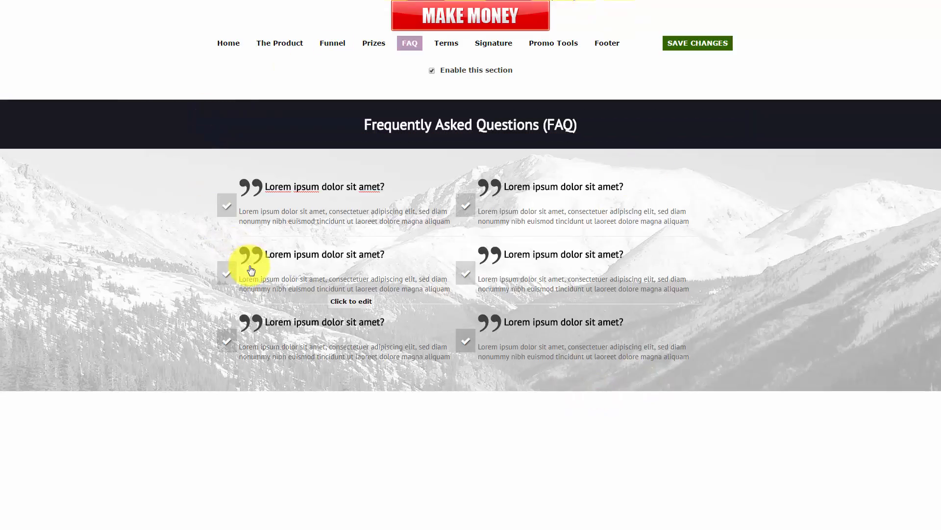
pyautogui.click(681, 42)
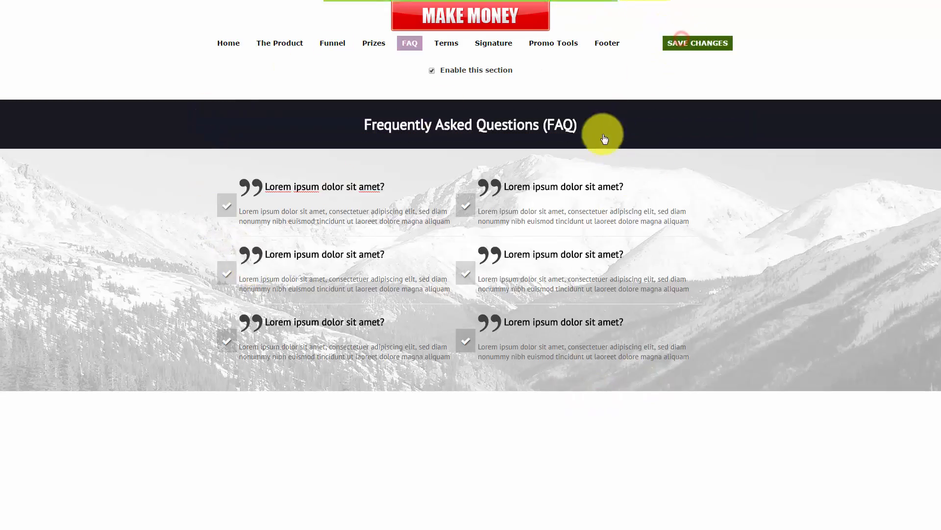
# Step: On the Terms tab, select the full Affiliate Terms And Conditions text and save it
pyautogui.click(448, 44)
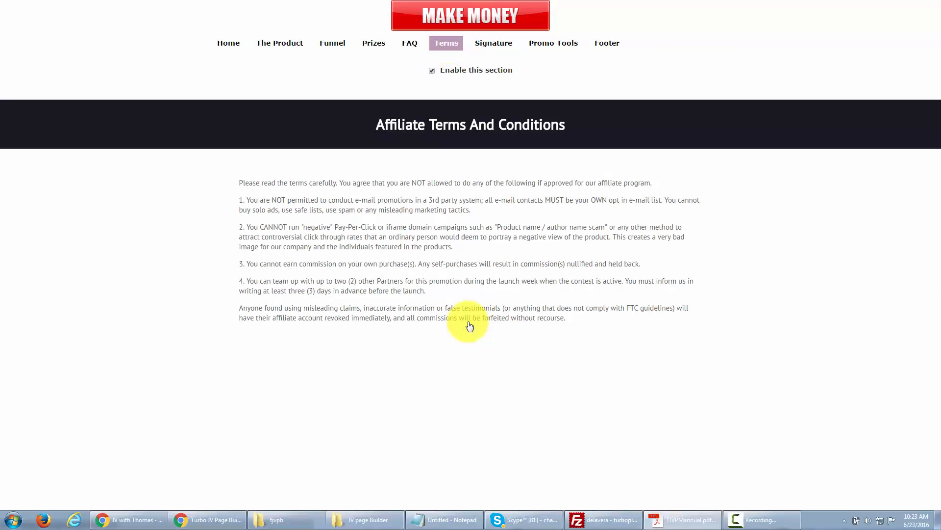
pyautogui.click(398, 226)
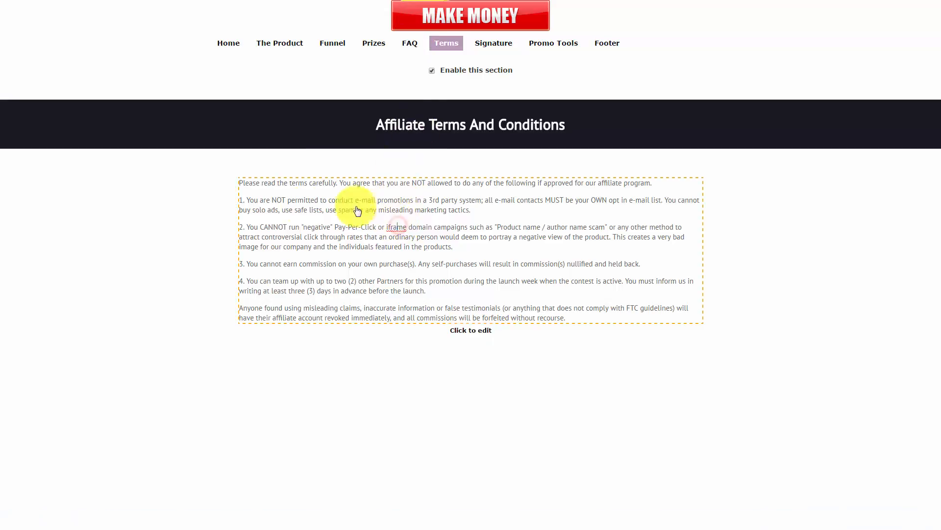
pyautogui.click(581, 316)
pyautogui.moveTo(570, 319); pyautogui.dragTo(231, 181)
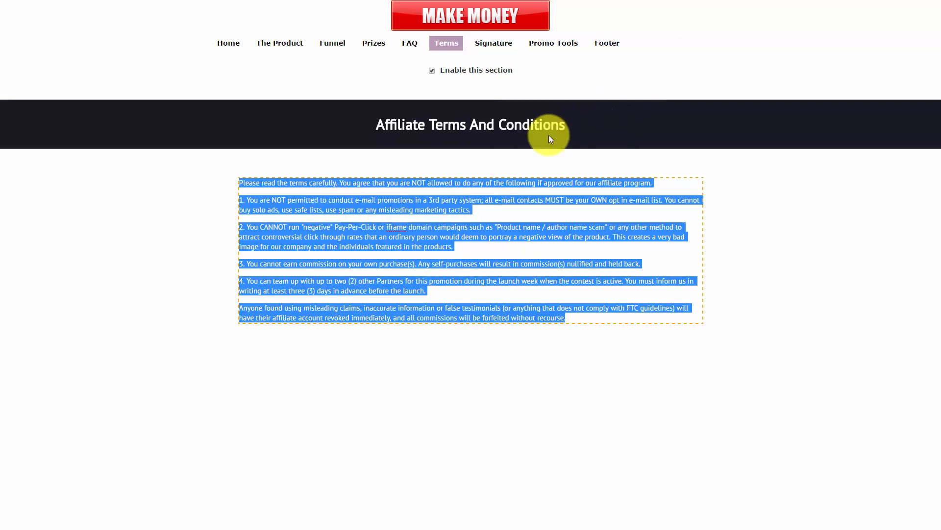
pyautogui.moveTo(679, 62)
pyautogui.click(690, 43)
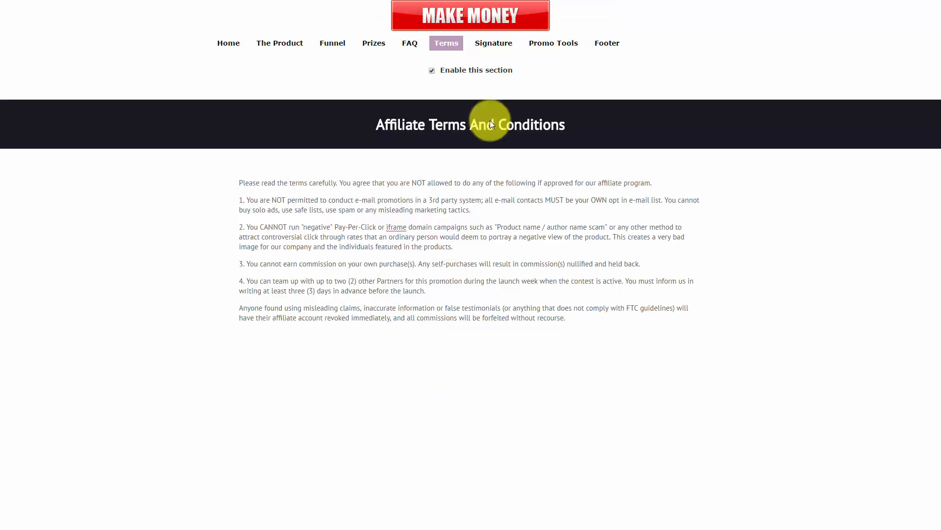
pyautogui.click(498, 42)
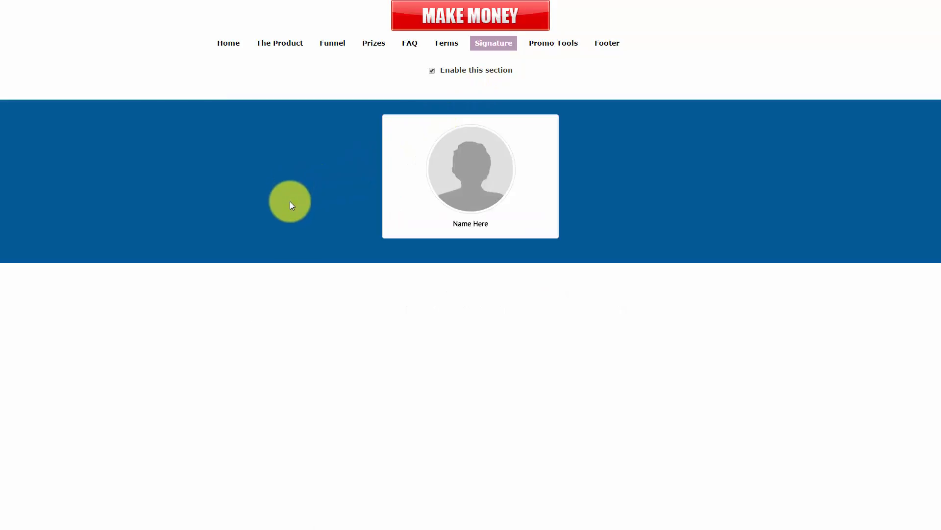
# Step: Replace the Name Here signature placeholder with the owner's name, keep the section enabled, and save
pyautogui.click(473, 227)
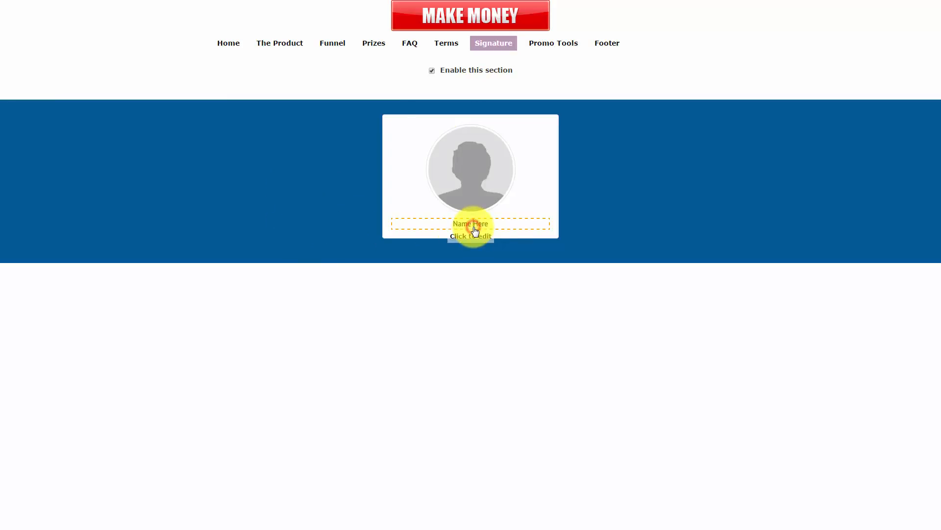
pyautogui.moveTo(492, 224); pyautogui.dragTo(446, 229)
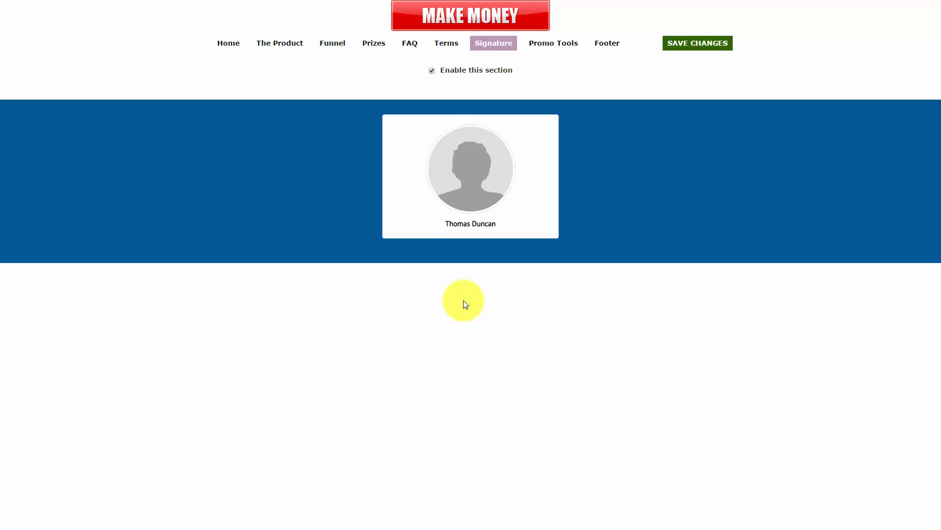
pyautogui.click(464, 185)
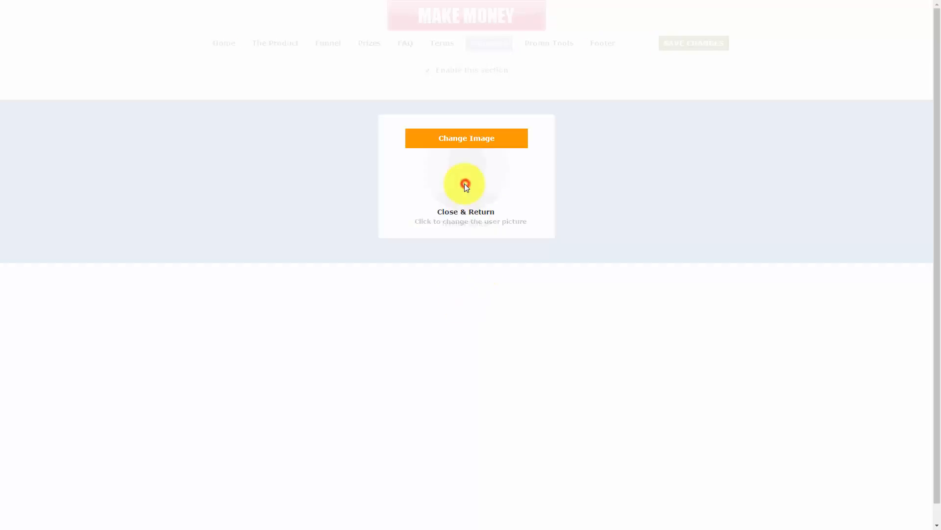
pyautogui.click(472, 216)
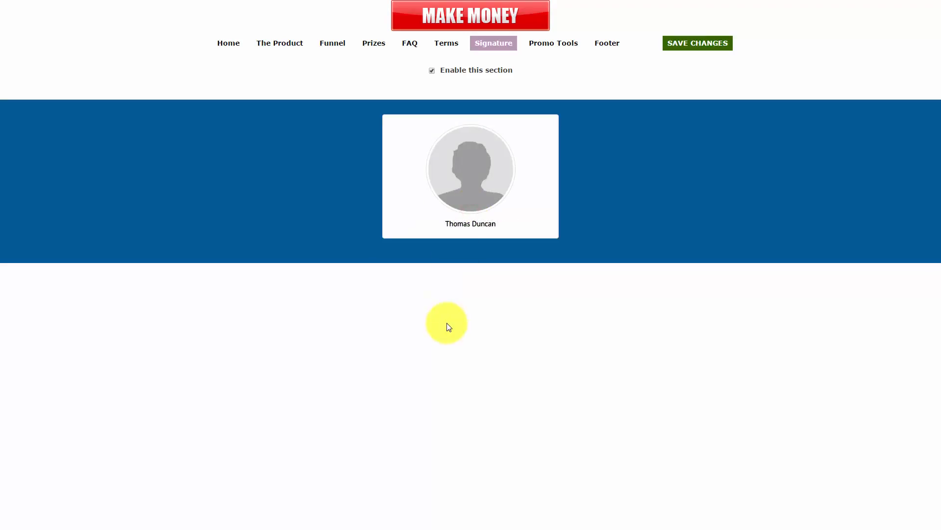
pyautogui.click(431, 71)
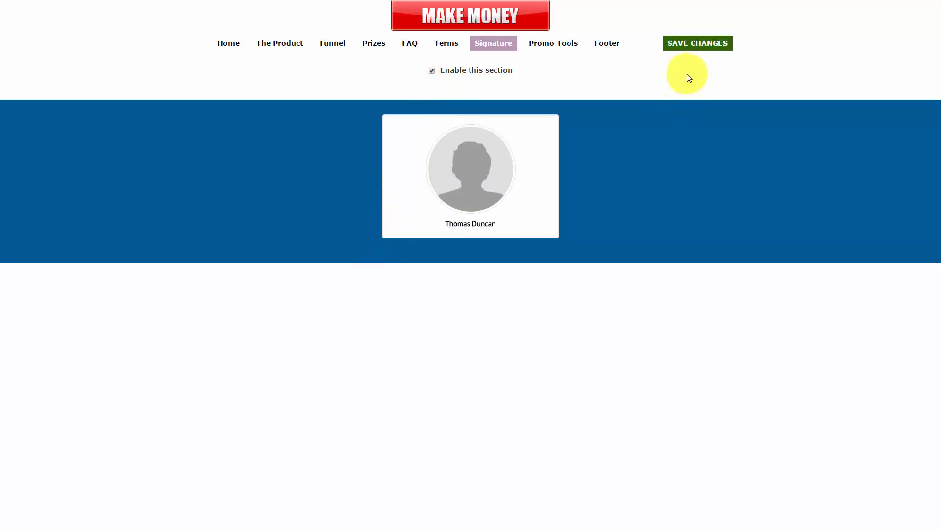
pyautogui.click(684, 45)
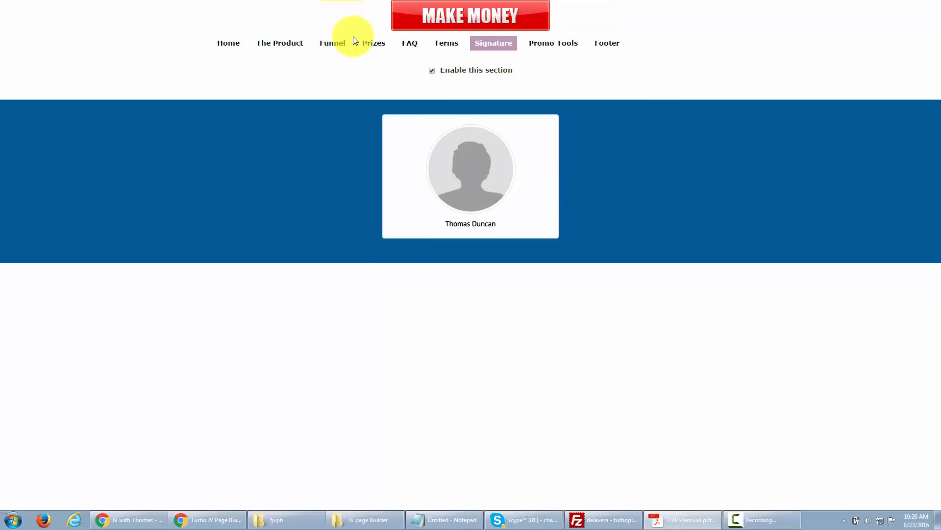
pyautogui.click(546, 43)
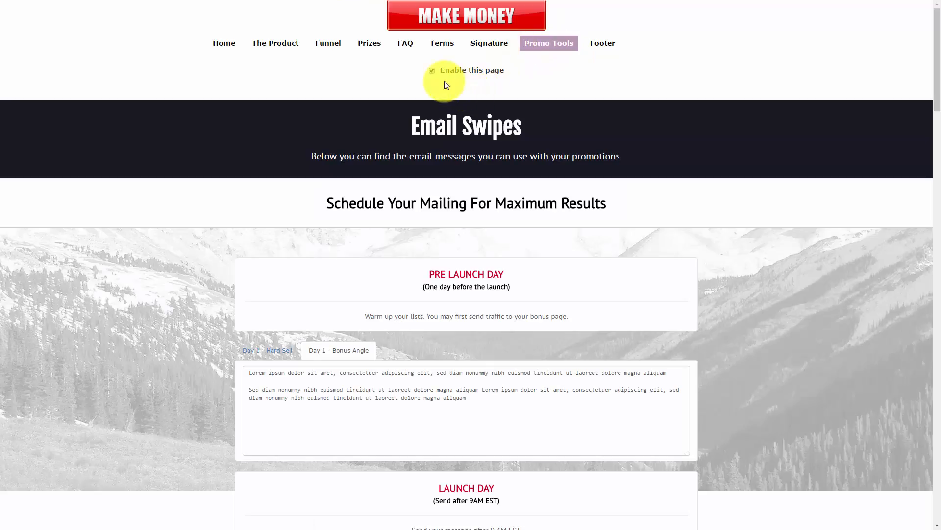
# Step: Enable the Promo Tools page, save it, and select the Email Swipes subtitle
pyautogui.click(434, 71)
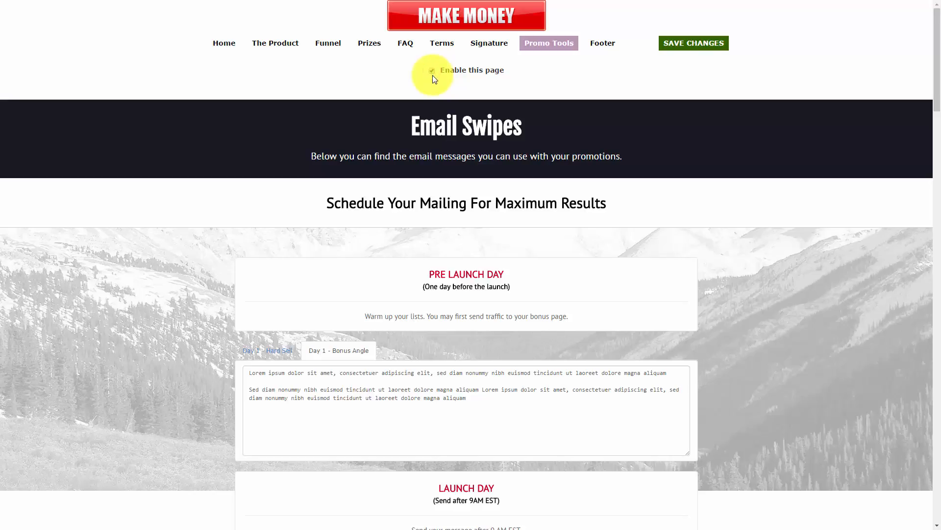
pyautogui.click(691, 44)
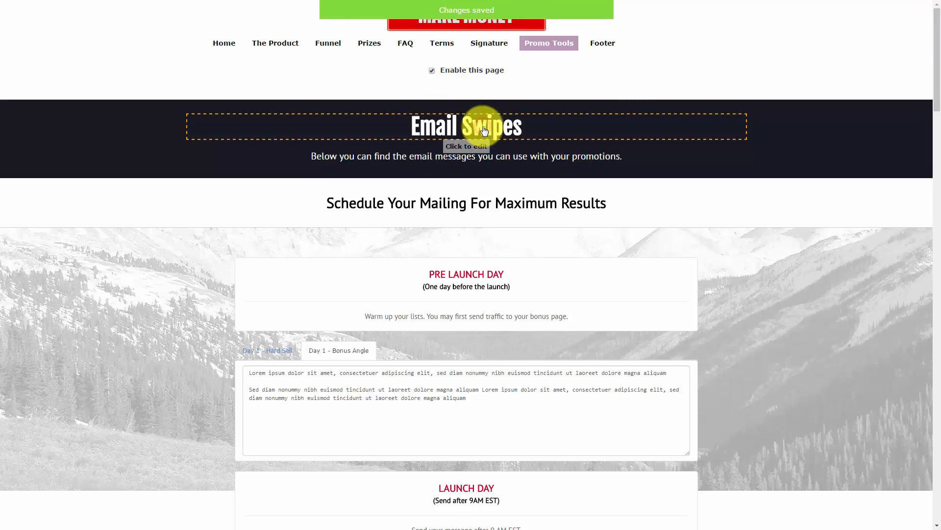
pyautogui.click(520, 157)
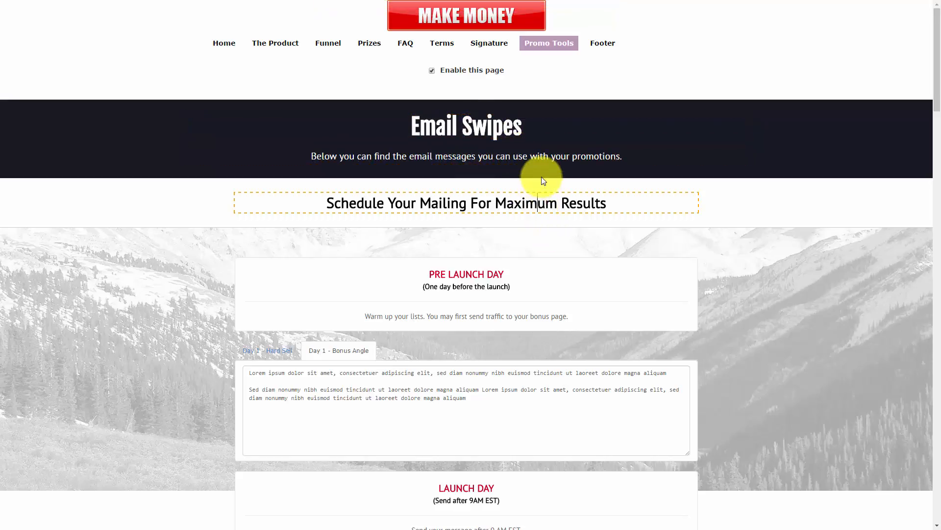
pyautogui.scroll(-2, 542, 180)
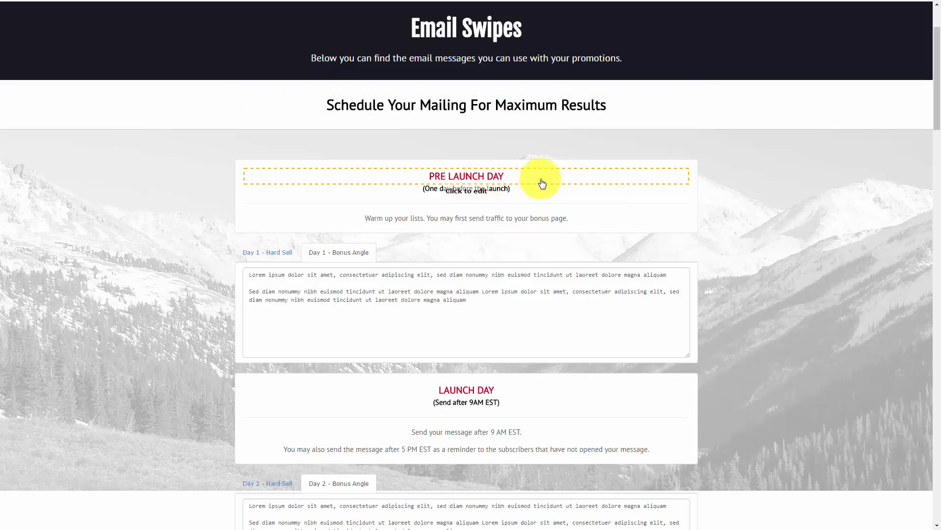
pyautogui.scroll(-1, 542, 184)
# Step: Switch between the Day 1 Hard Sell and Bonus Angle email swipes
pyautogui.click(269, 202)
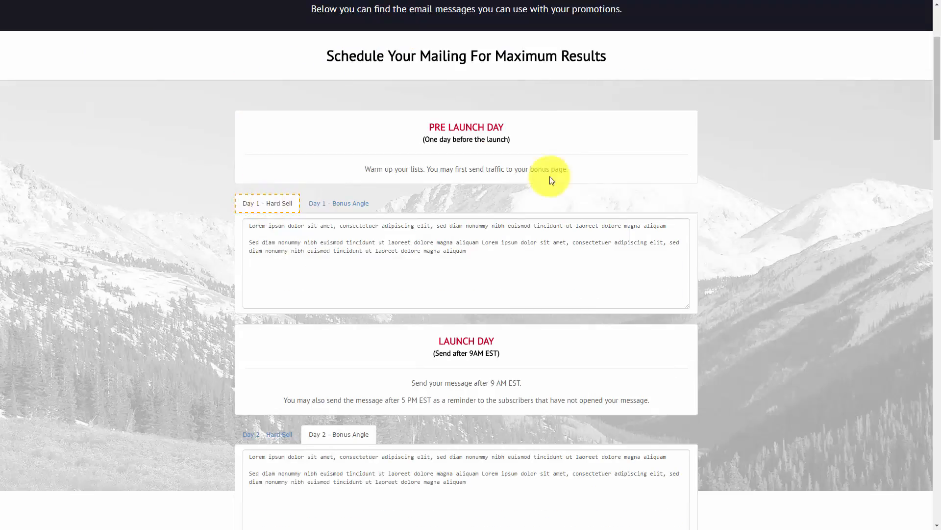
pyautogui.click(349, 205)
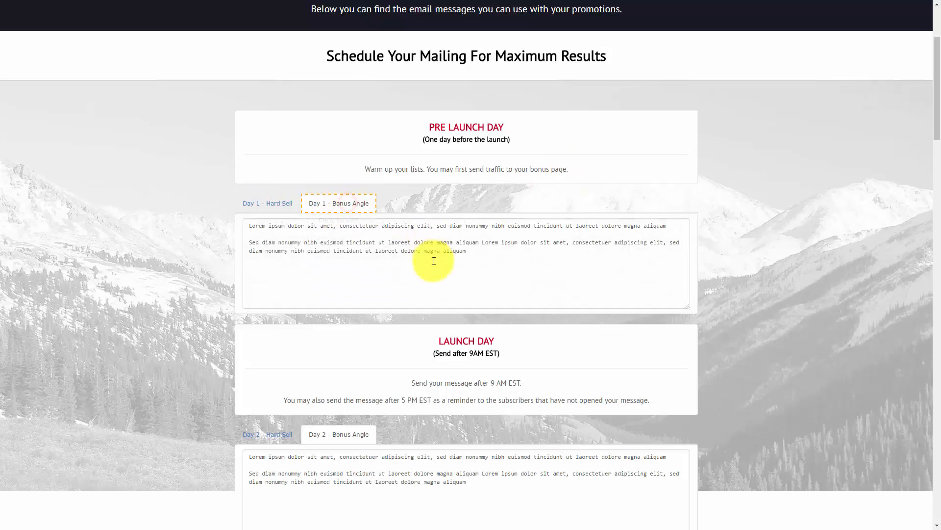
pyautogui.click(267, 208)
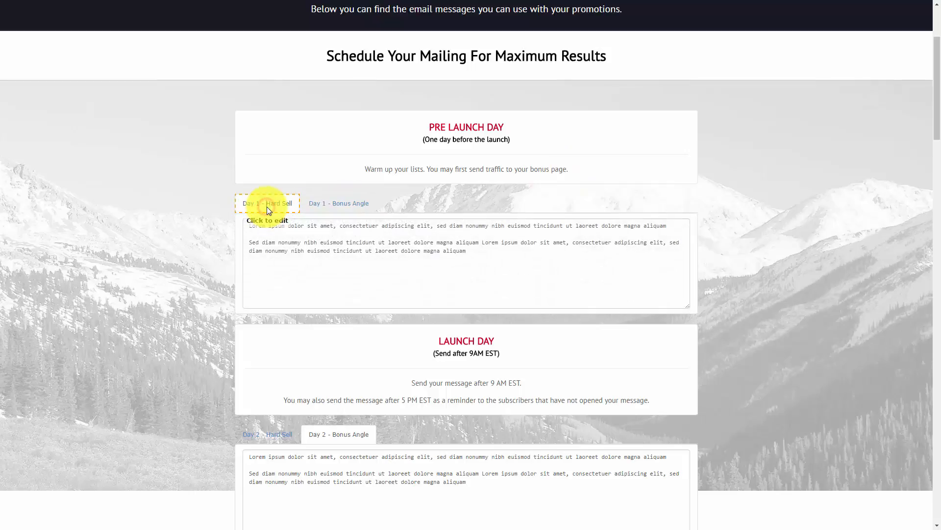
pyautogui.scroll(-2, 388, 221)
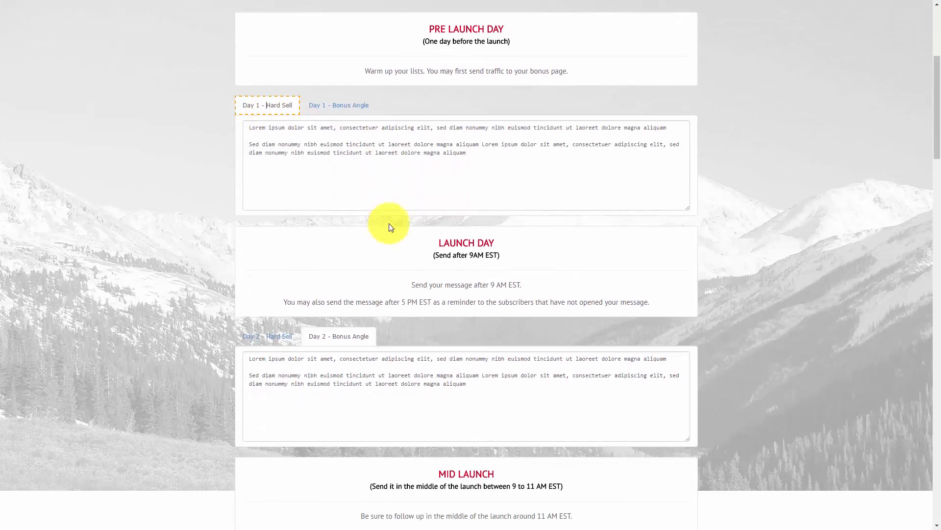
# Step: Review the LAUNCH DAY heading and the Day 2 Bonus Angle email text
pyautogui.click(473, 245)
pyautogui.scroll(-2, 425, 311)
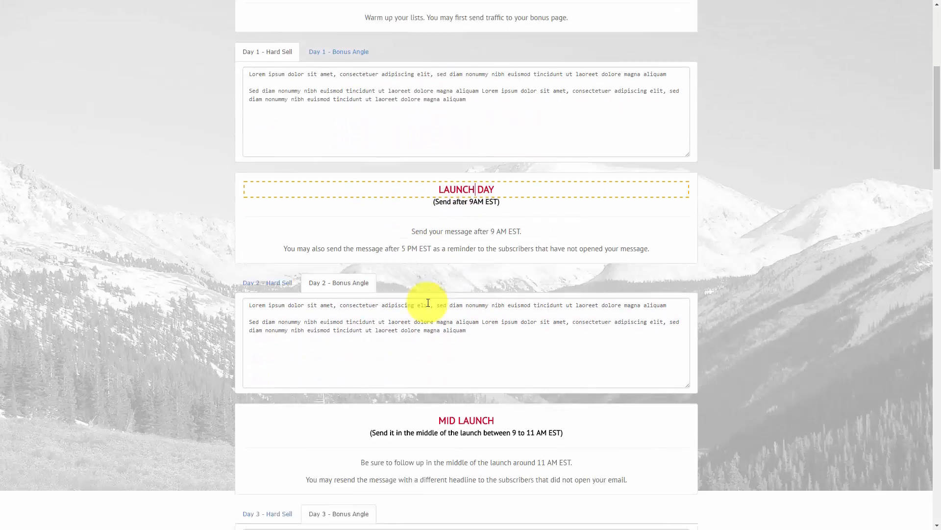
pyautogui.click(437, 279)
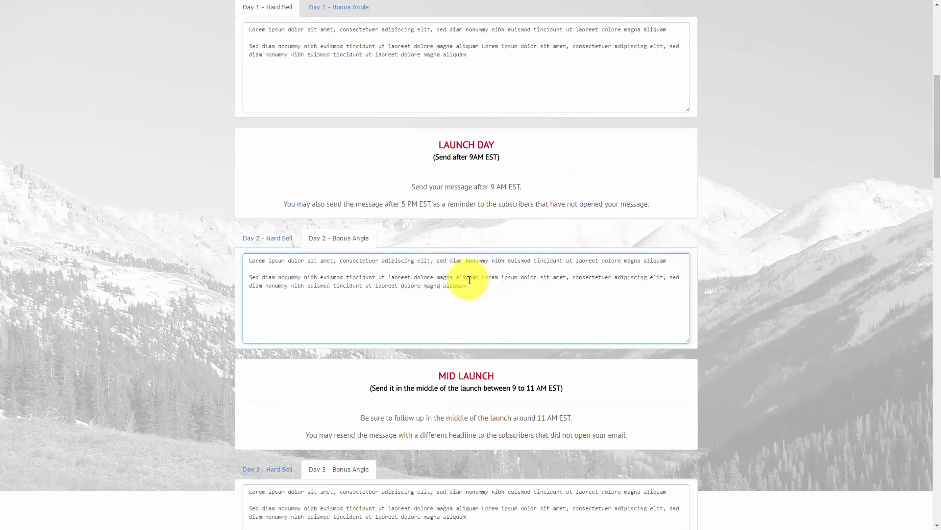
pyautogui.scroll(-9, 464, 278)
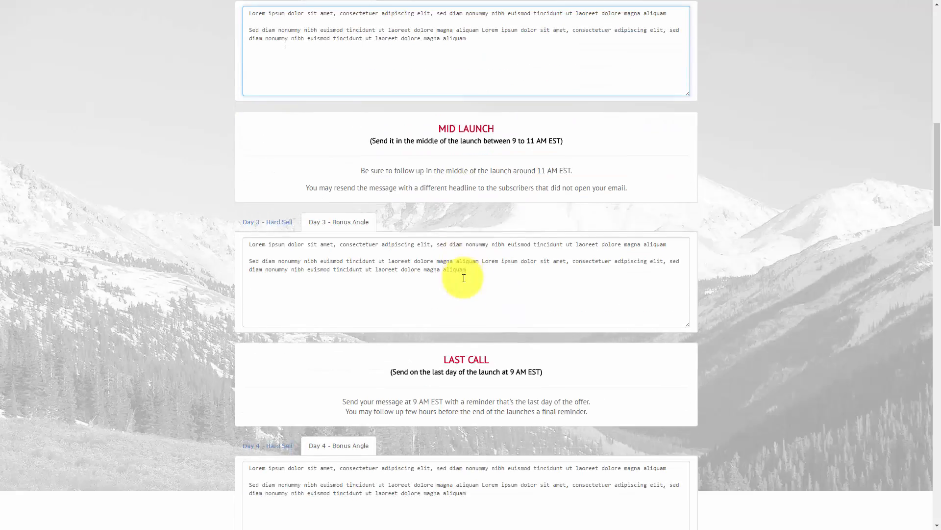
pyautogui.scroll(-4, 464, 278)
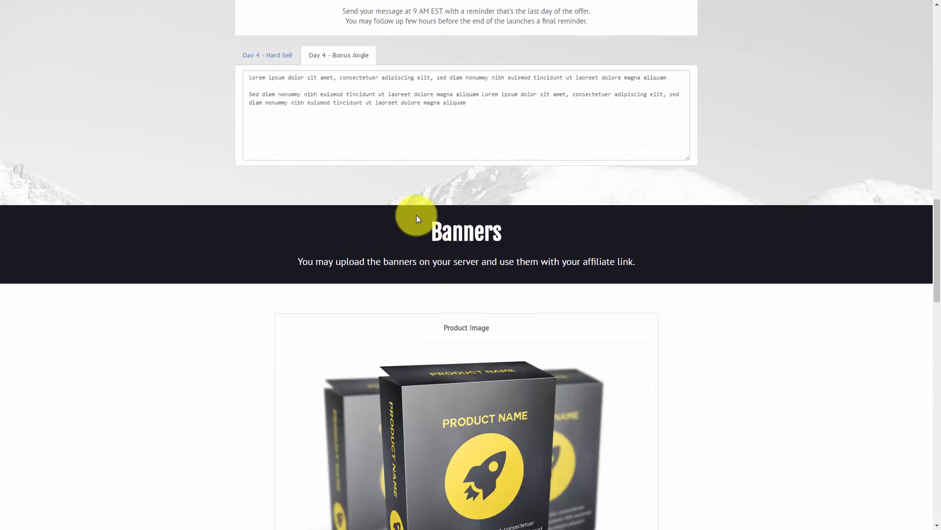
pyautogui.scroll(-1, 416, 217)
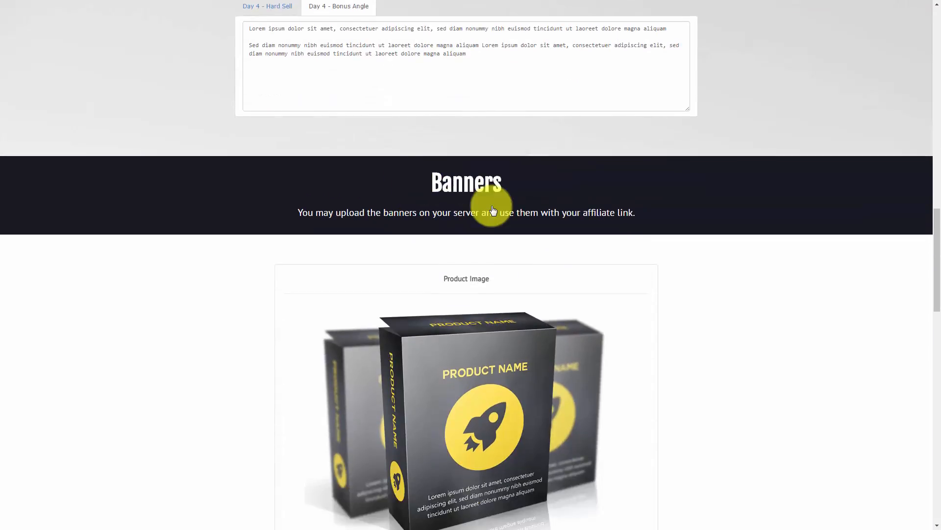
pyautogui.scroll(-2, 496, 206)
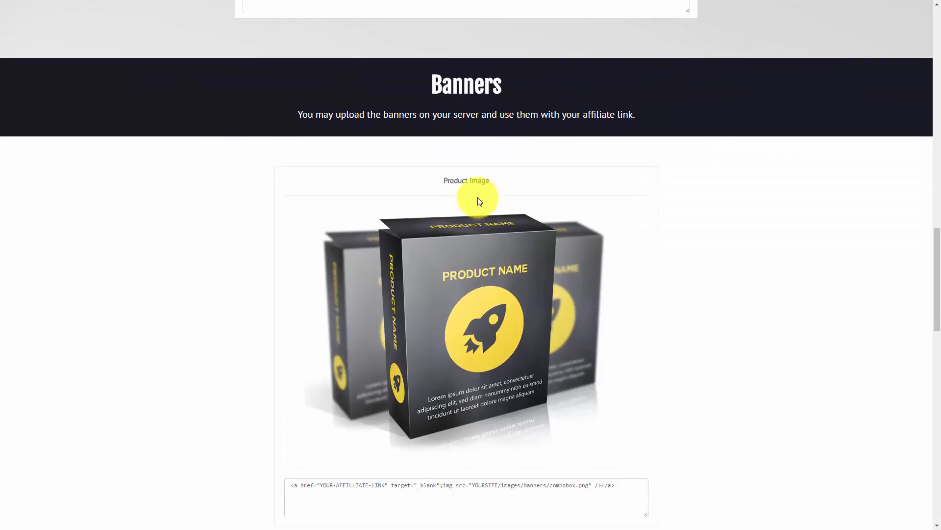
pyautogui.scroll(-1, 480, 201)
pyautogui.scroll(1, 482, 204)
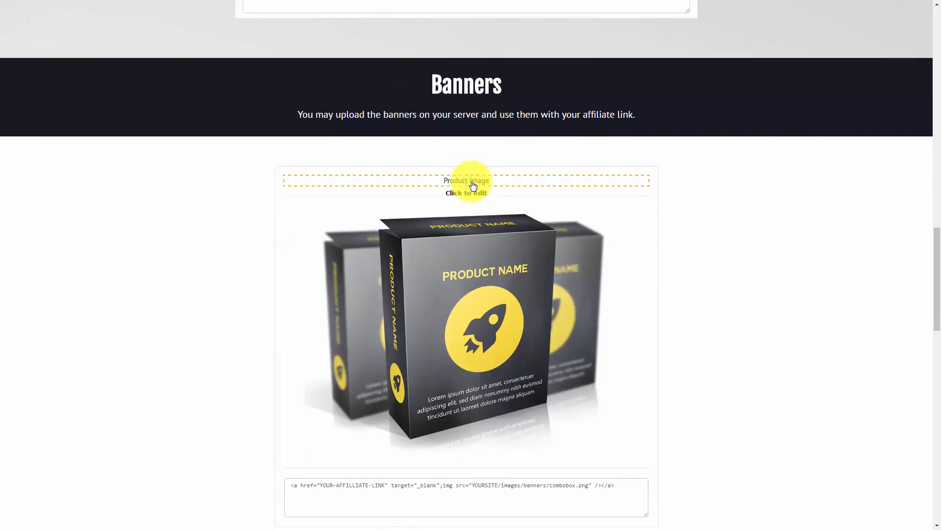
pyautogui.scroll(-4, 202, 304)
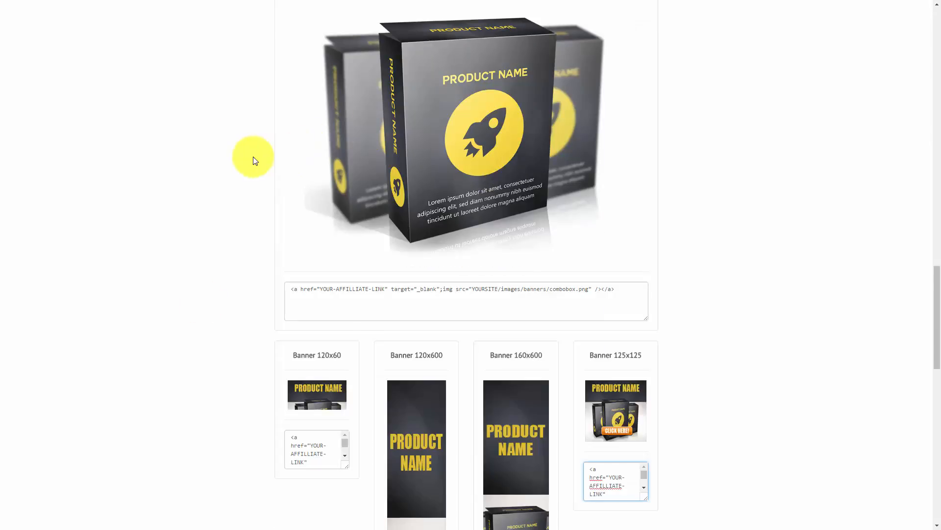
pyautogui.scroll(-2, 243, 220)
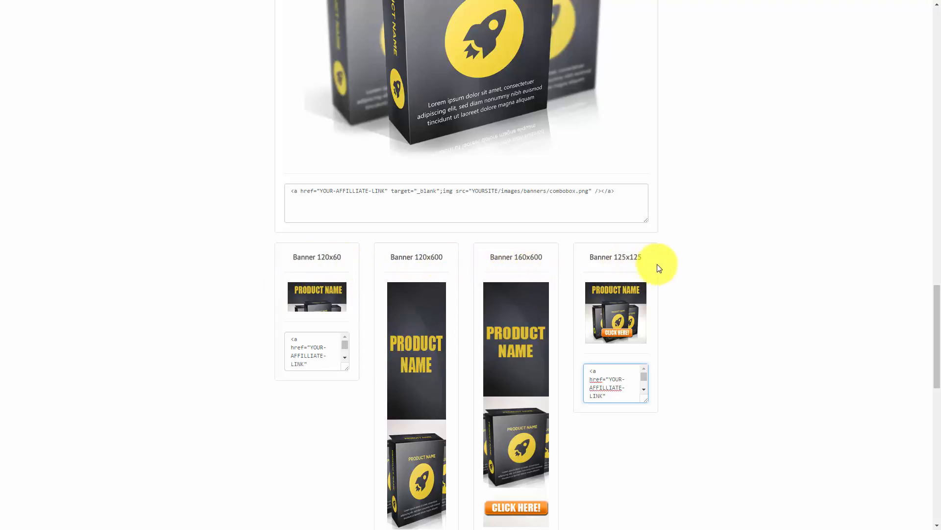
pyautogui.scroll(-3, 668, 286)
pyautogui.scroll(-4, 668, 287)
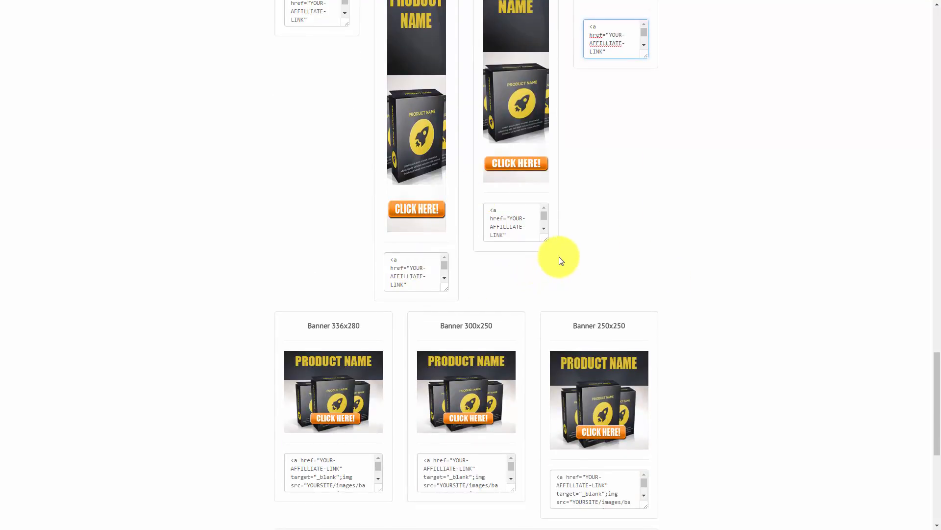
pyautogui.scroll(-6, 561, 260)
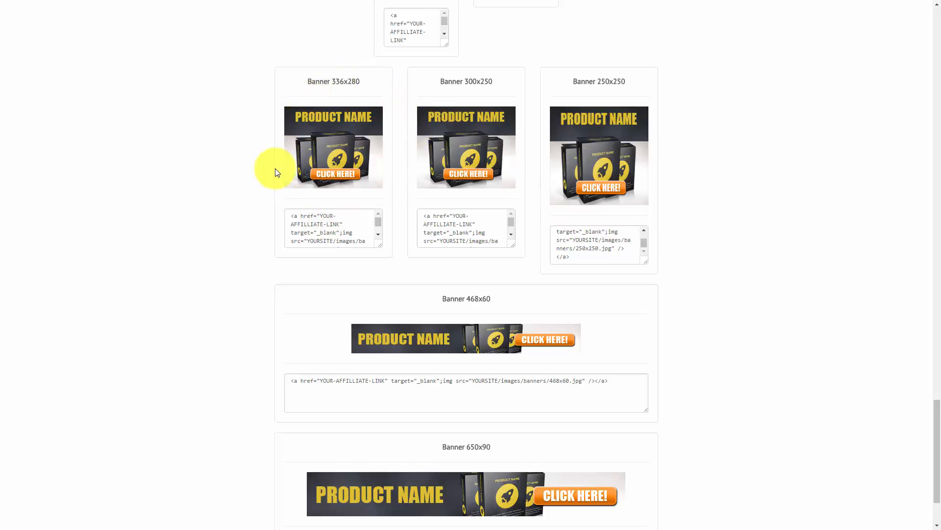
pyautogui.scroll(-1, 274, 170)
pyautogui.scroll(-1, 275, 172)
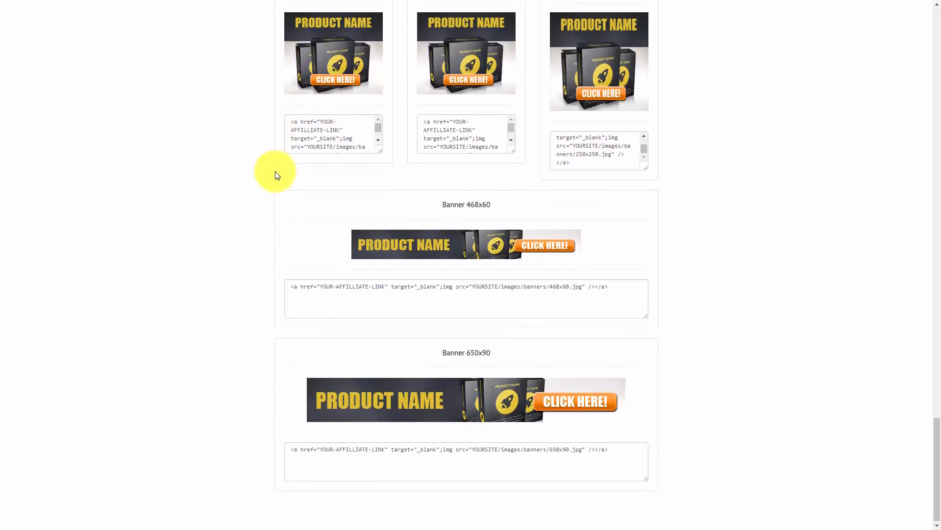
# Step: Leave the 468x60 banner image unchanged using Close & Return
pyautogui.click(434, 244)
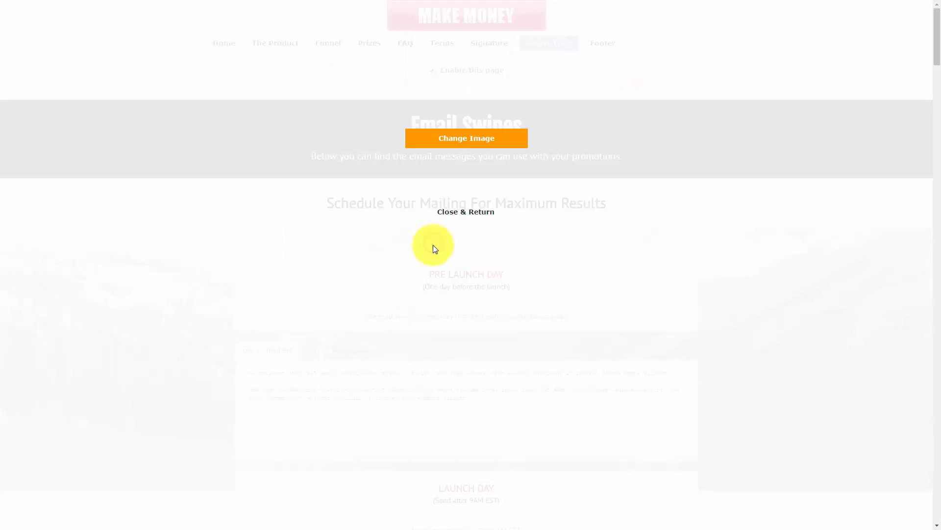
pyautogui.click(456, 214)
pyautogui.scroll(-9, 452, 240)
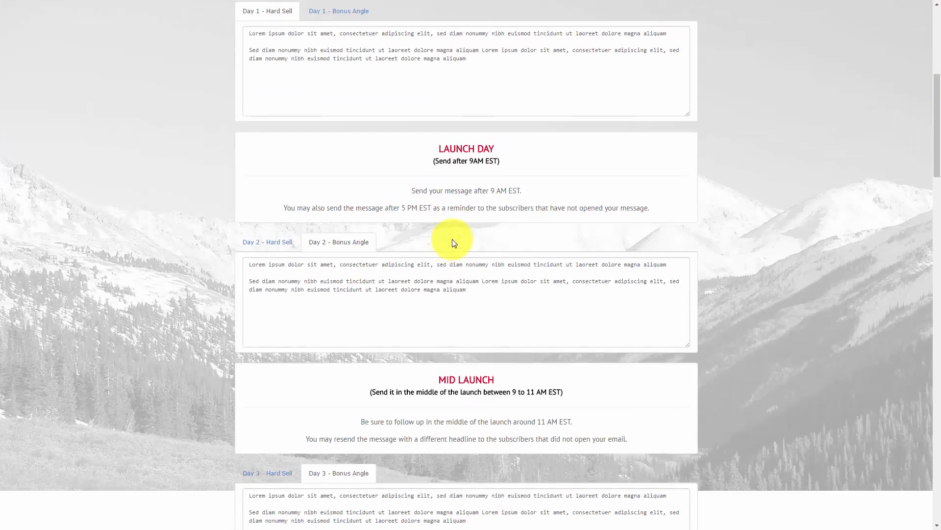
# Step: Save the Promo Tools edits with SAVE CHANGES and bring up the Footer section
pyautogui.scroll(9, 788, 244)
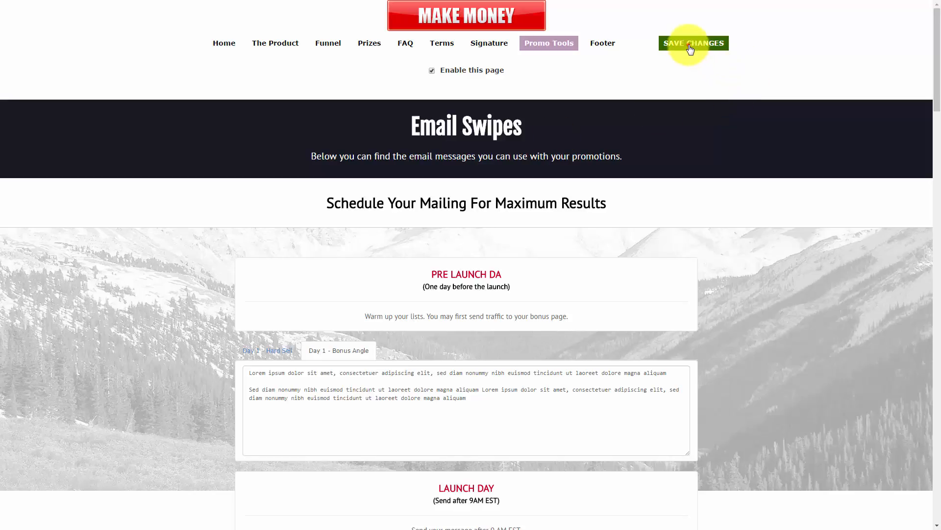
pyautogui.click(690, 48)
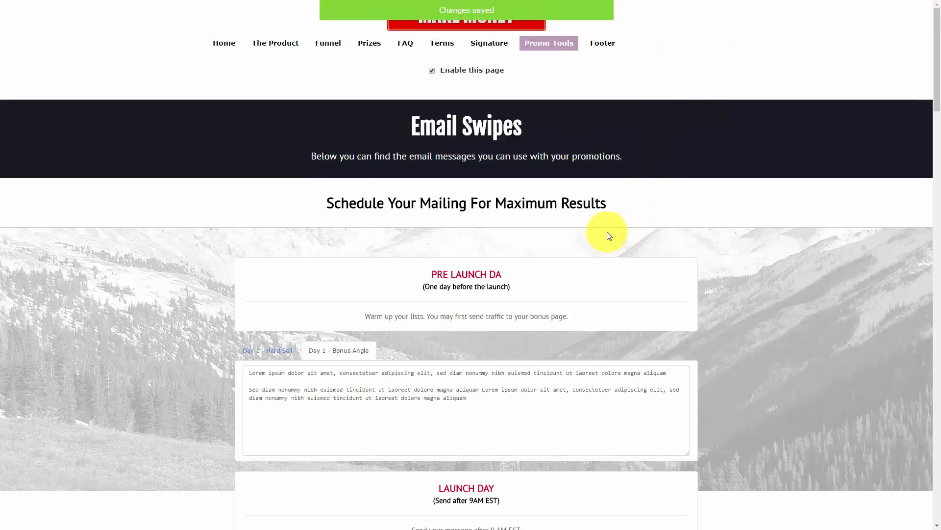
pyautogui.click(600, 43)
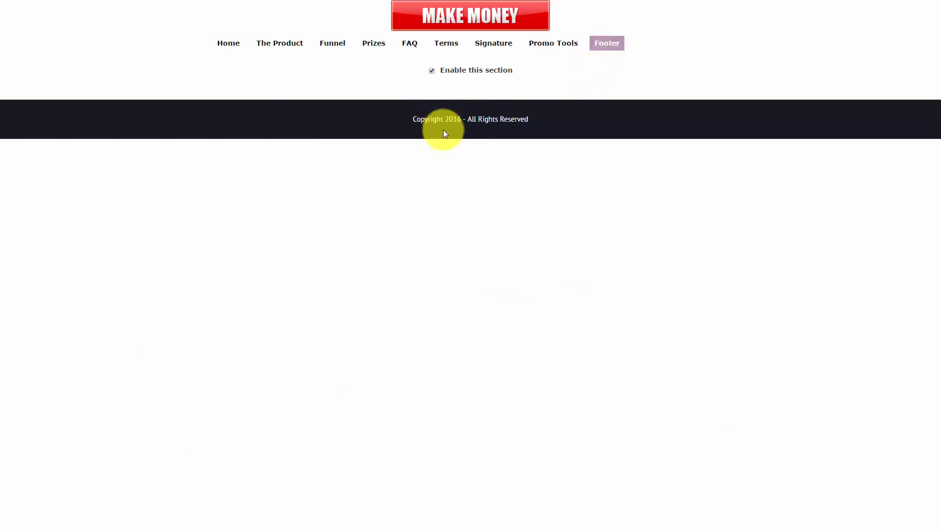
# Step: Enable the Footer section and delete the final 6 from the copyright year 2016
pyautogui.click(432, 71)
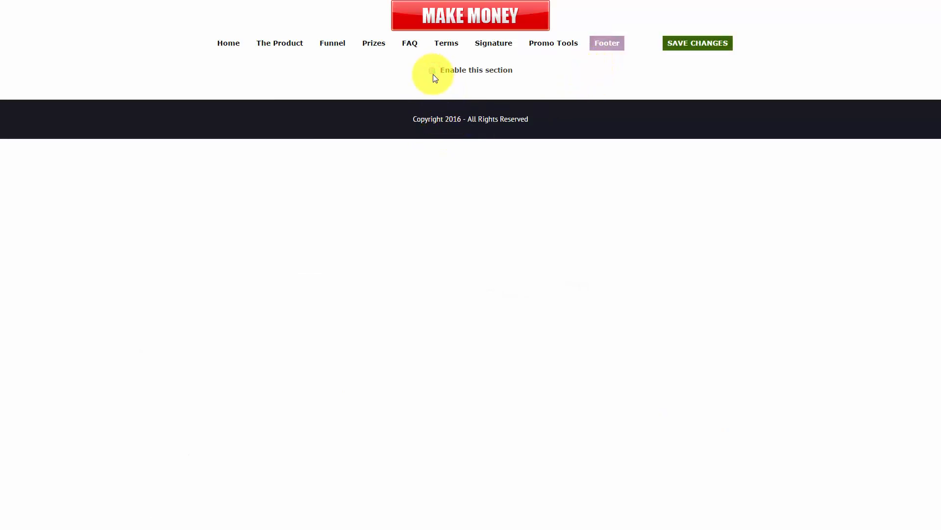
pyautogui.click(461, 127)
pyautogui.press('BackSpace')
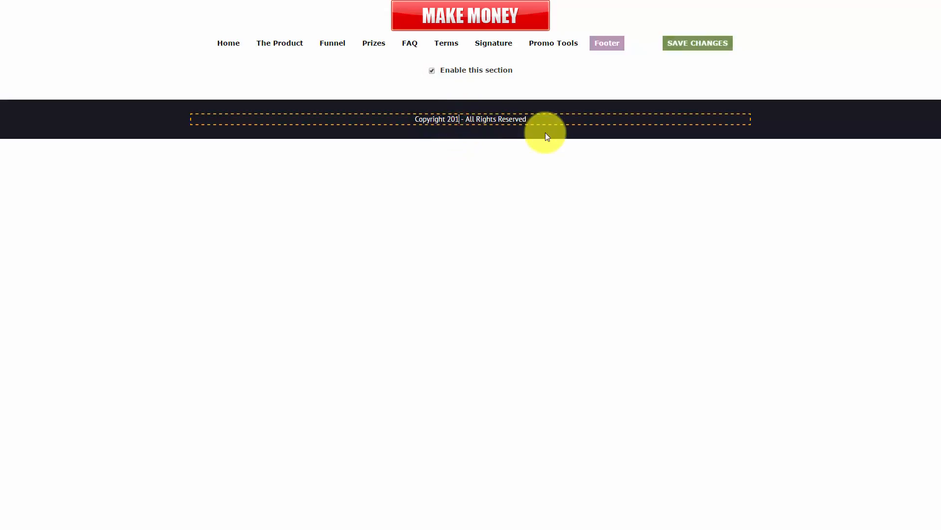